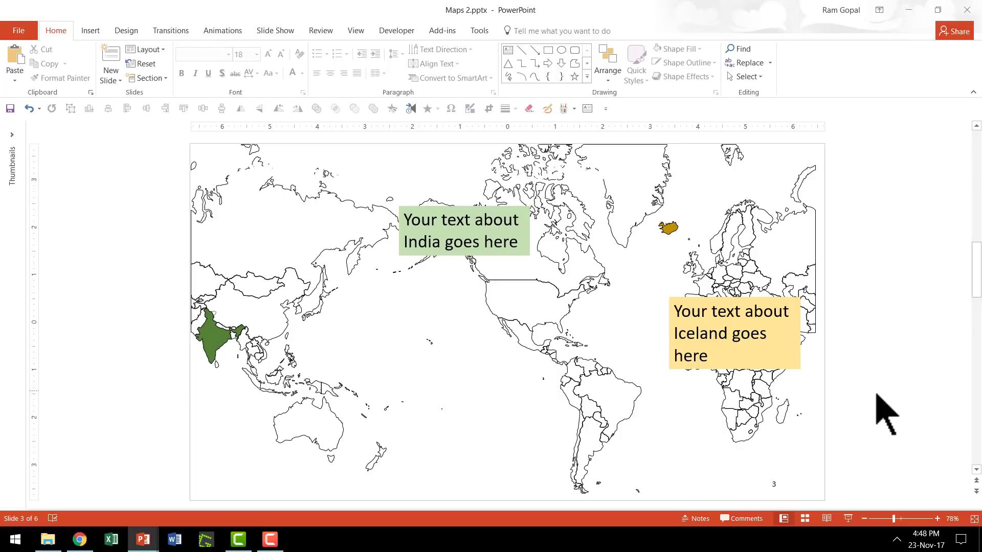
# Step: Undo the last change and open a widened Animation Pane on the Animations tab
pyautogui.hotkey('ctrl', 'z')
pyautogui.click(231, 32)
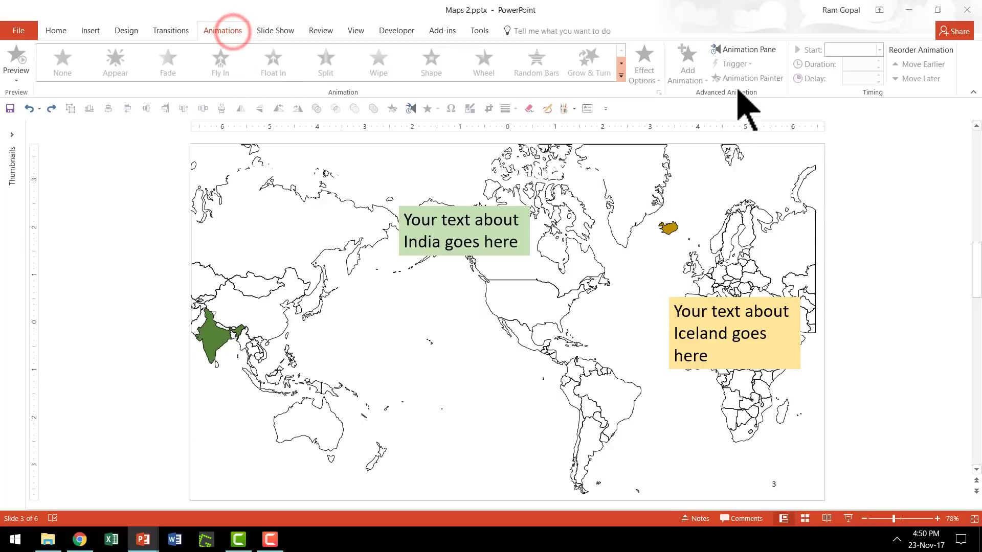
pyautogui.click(750, 49)
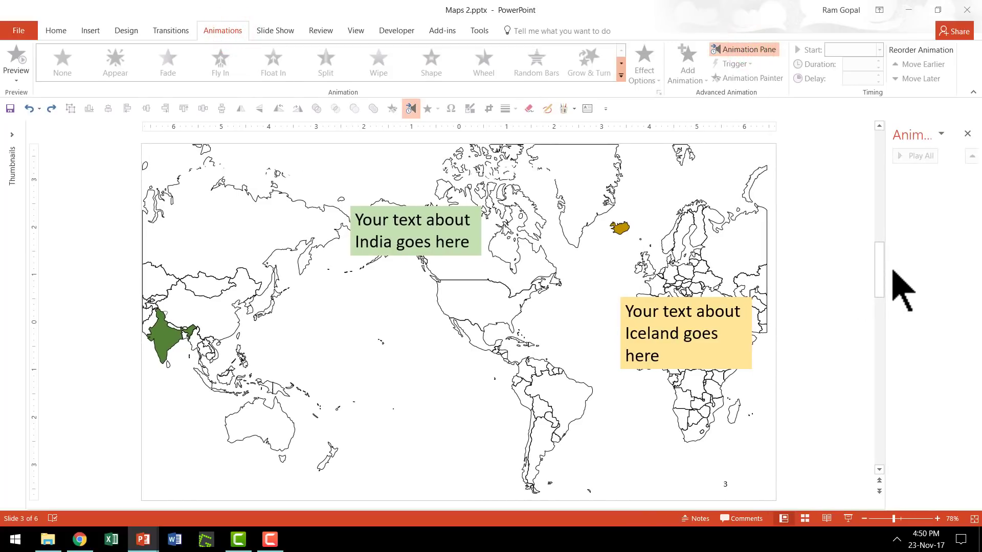
pyautogui.moveTo(884, 268); pyautogui.dragTo(854, 272)
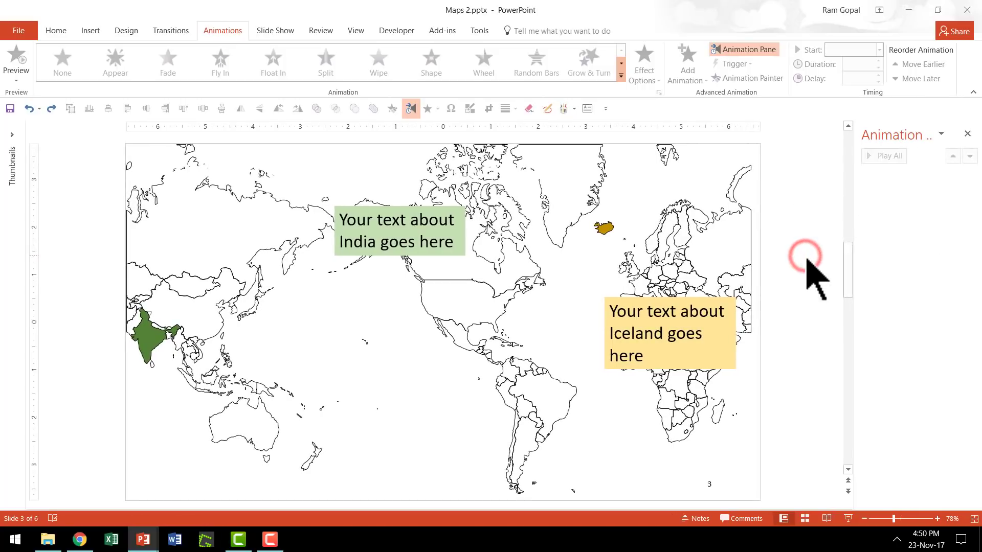
# Step: Select the Iceland shape on the world map
pyautogui.click(608, 226)
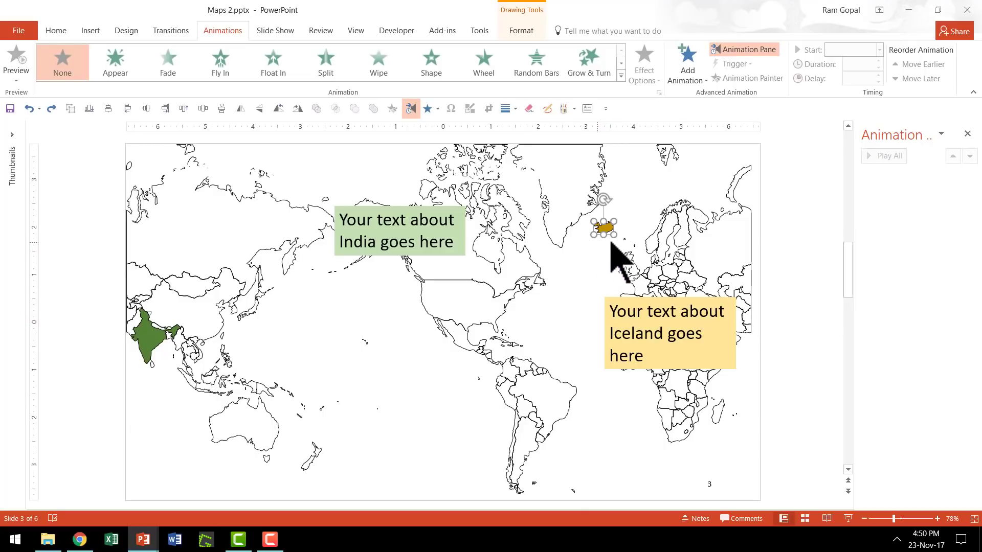
pyautogui.click(794, 322)
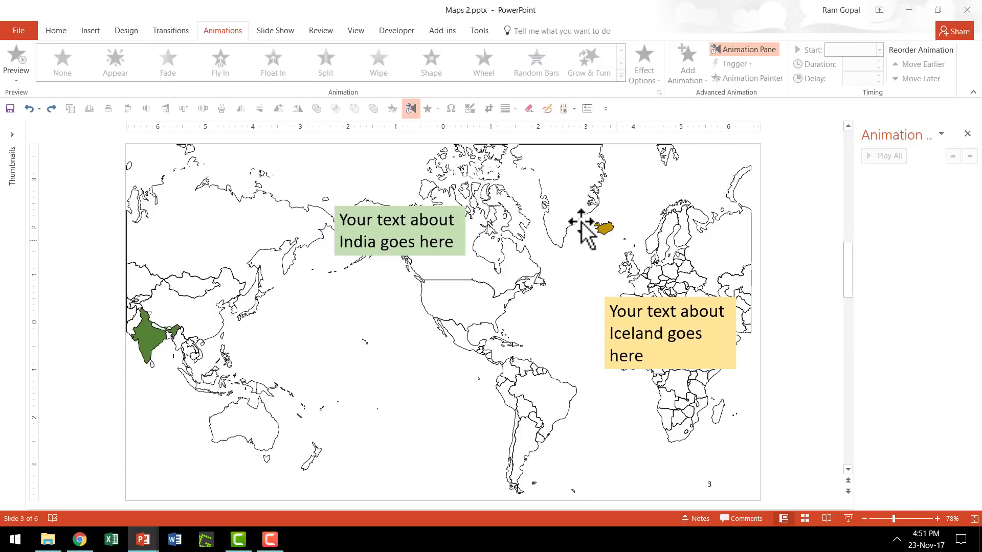
pyautogui.click(606, 228)
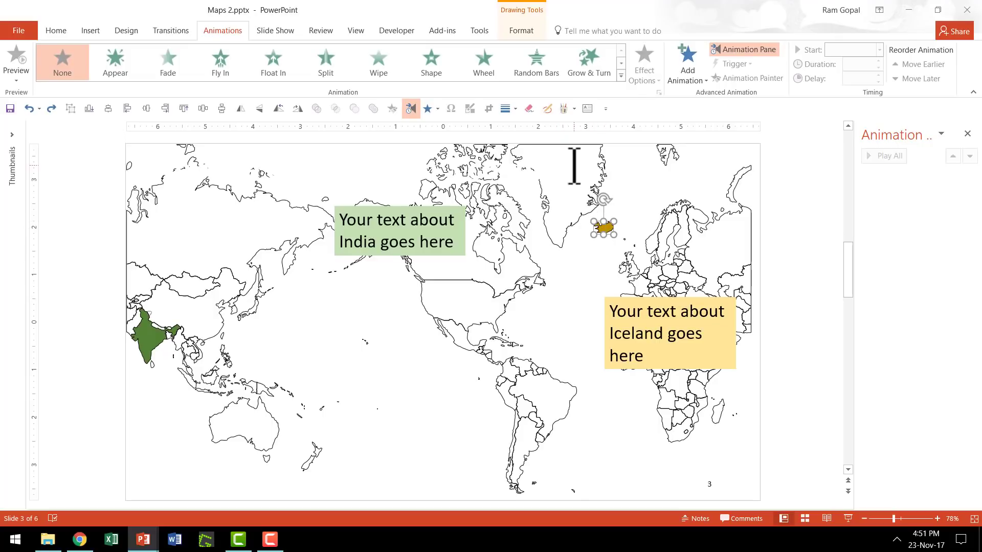
# Step: Give Iceland a Lines motion path ending in the Atlantic, south-west of Greenland
pyautogui.click(620, 75)
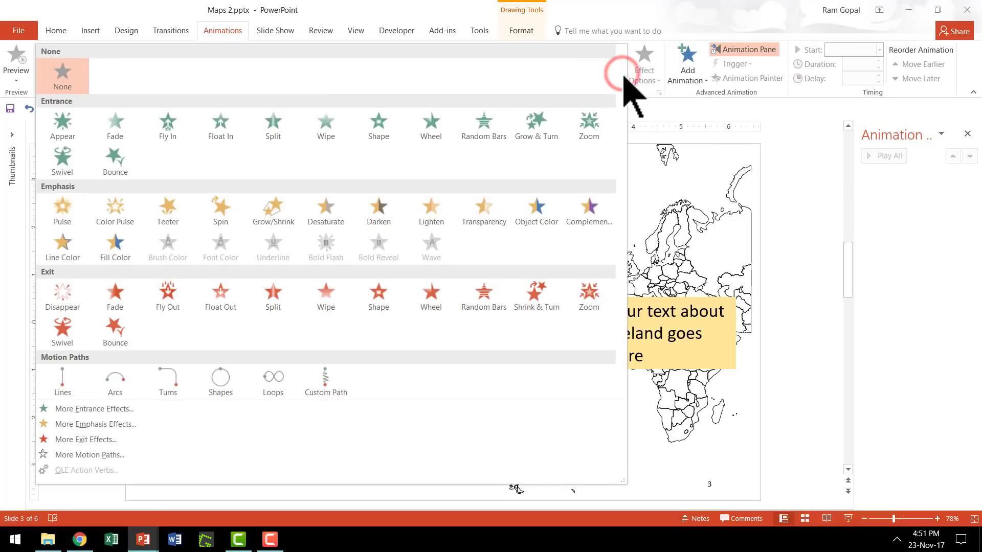
pyautogui.click(64, 385)
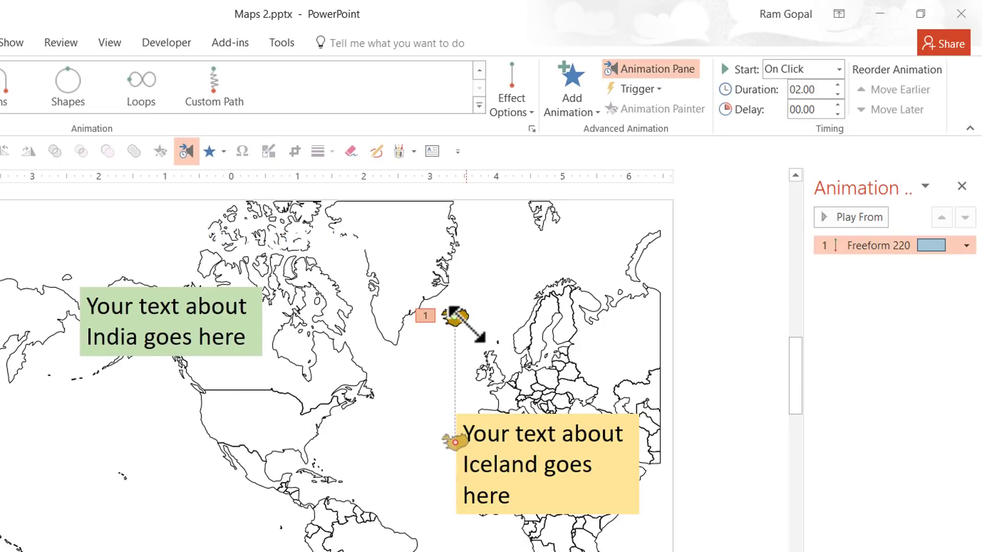
pyautogui.moveTo(454, 443); pyautogui.dragTo(369, 433)
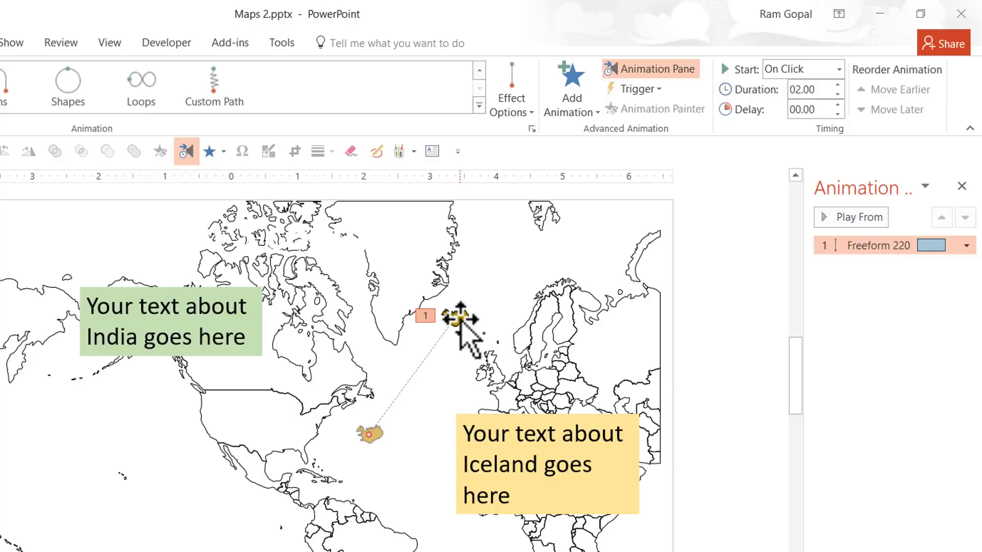
# Step: Add a Grow/Shrink emphasis to Iceland with a custom size of 250%
pyautogui.click(572, 104)
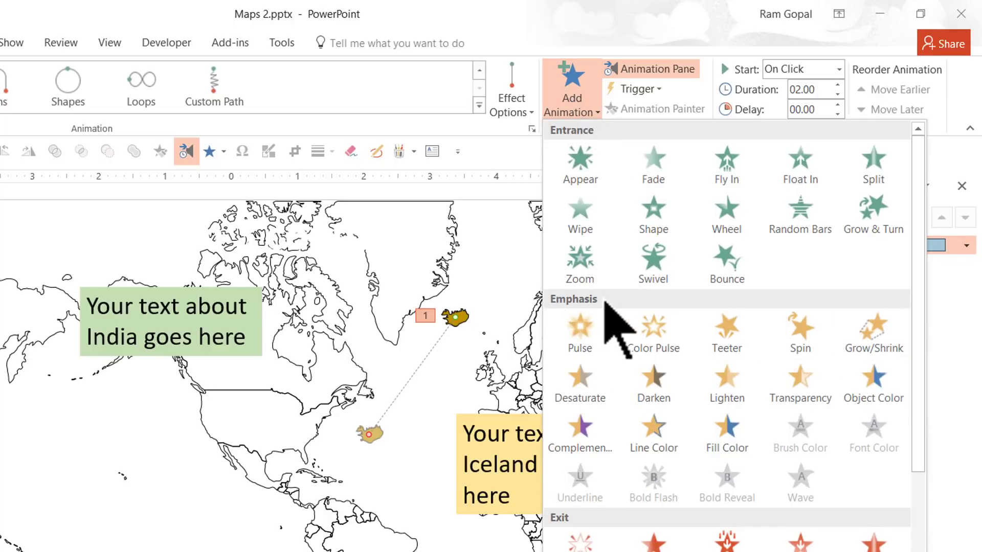
pyautogui.click(889, 346)
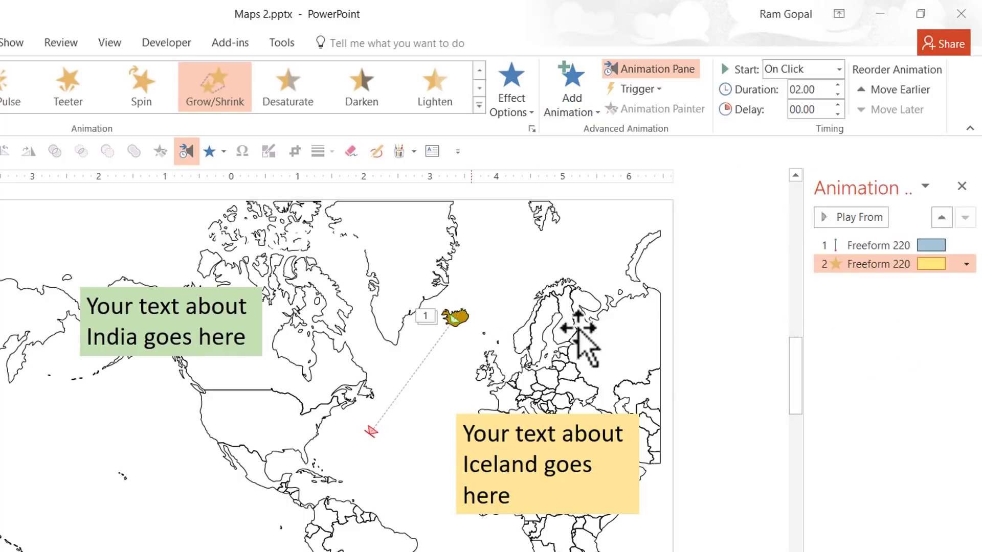
pyautogui.click(966, 264)
pyautogui.click(891, 347)
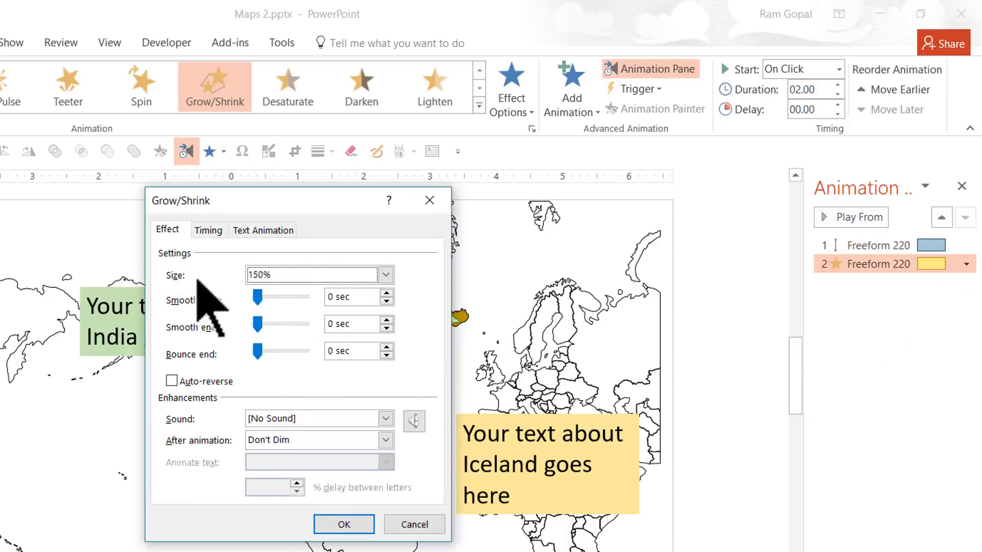
pyautogui.click(386, 274)
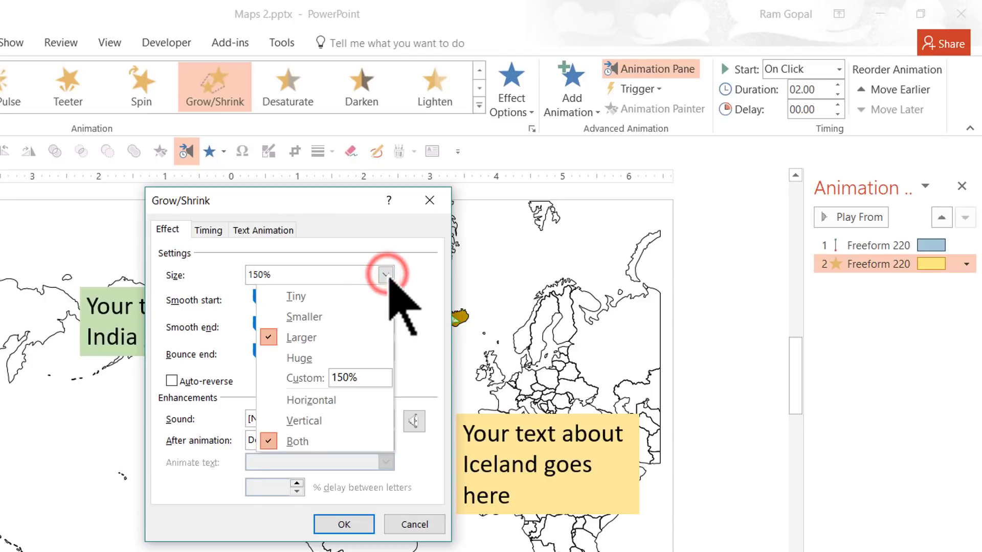
pyautogui.click(377, 381)
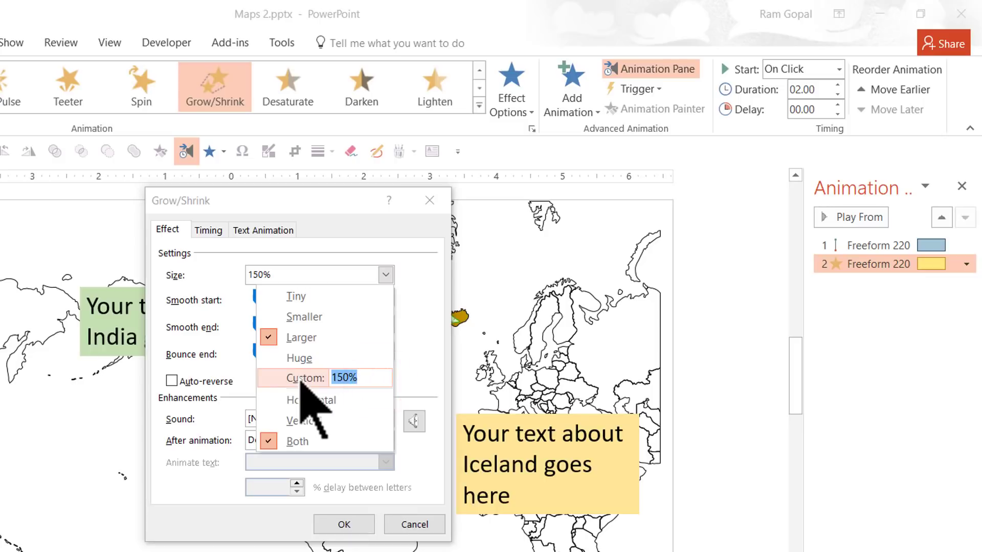
pyautogui.press('Return')
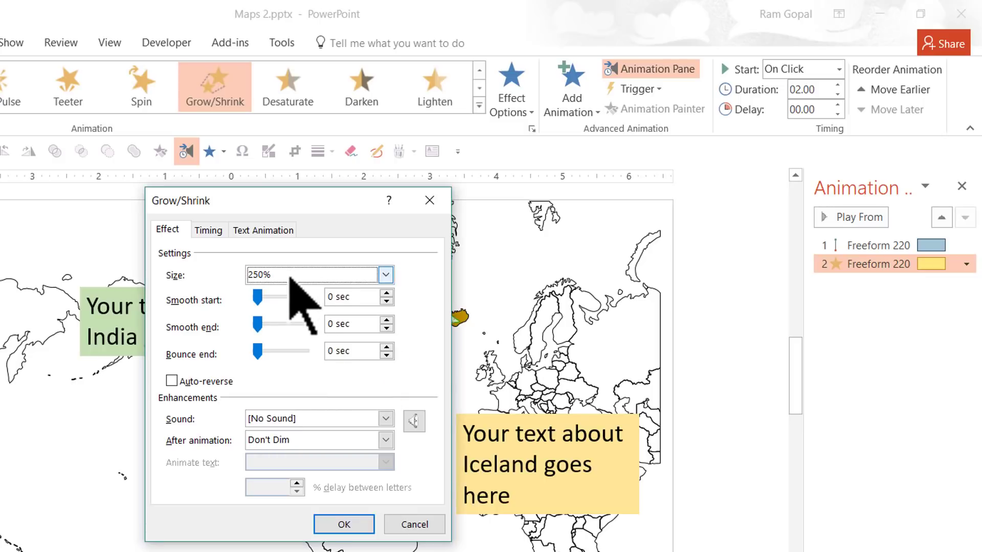
pyautogui.click(337, 524)
pyautogui.click(680, 450)
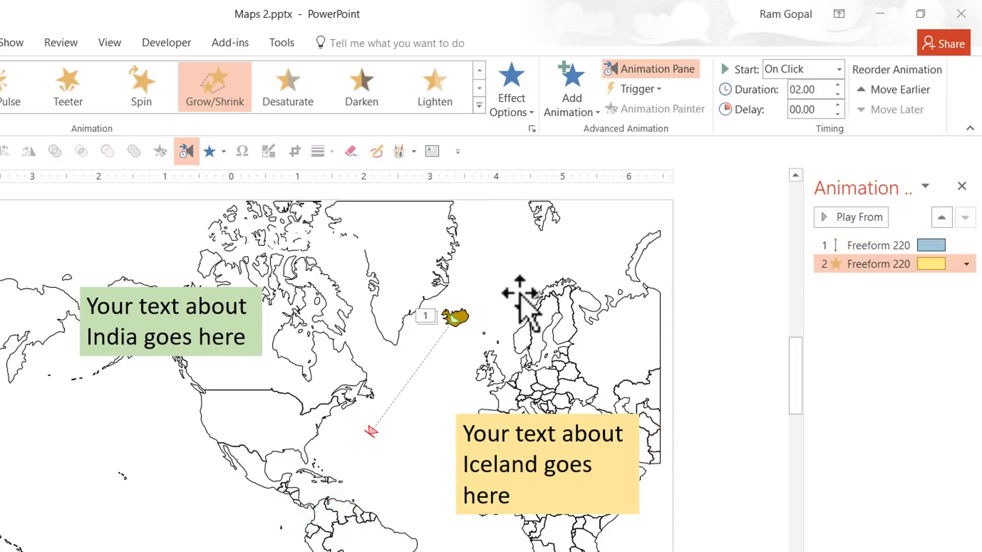
# Step: Set Iceland's Grow/Shrink animation to start With Previous
pyautogui.click(878, 262)
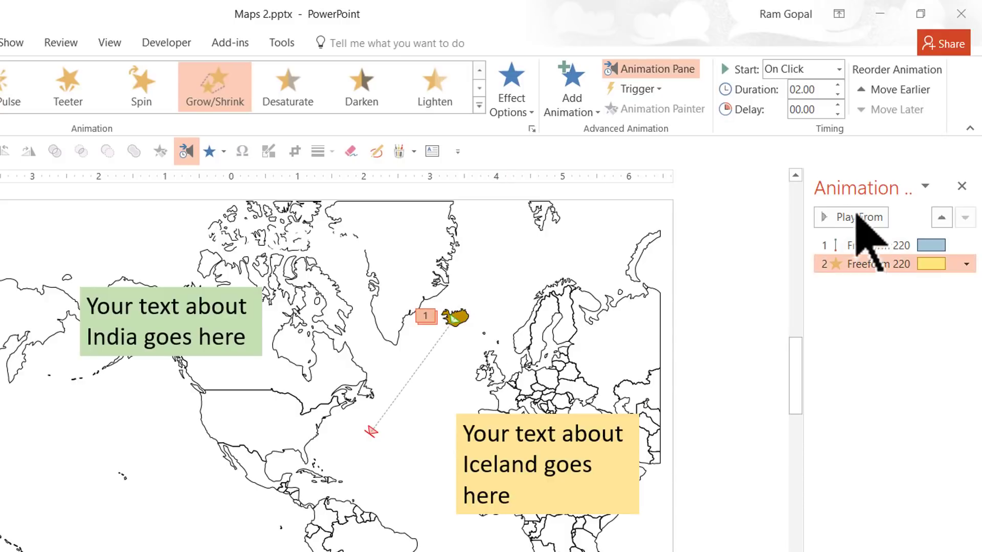
pyautogui.click(825, 71)
pyautogui.click(799, 107)
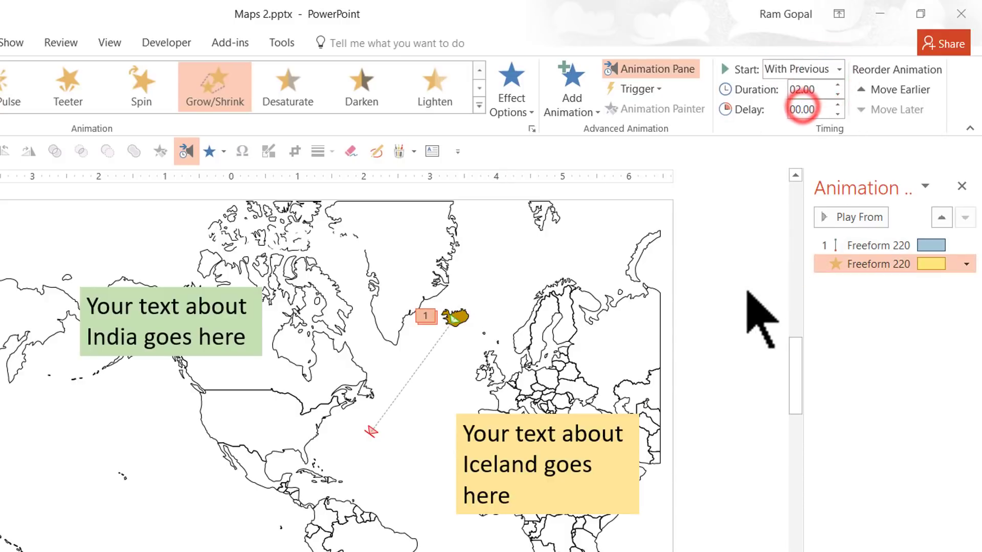
# Step: Set both Iceland animations to a duration of 00.50 seconds
pyautogui.click(878, 247)
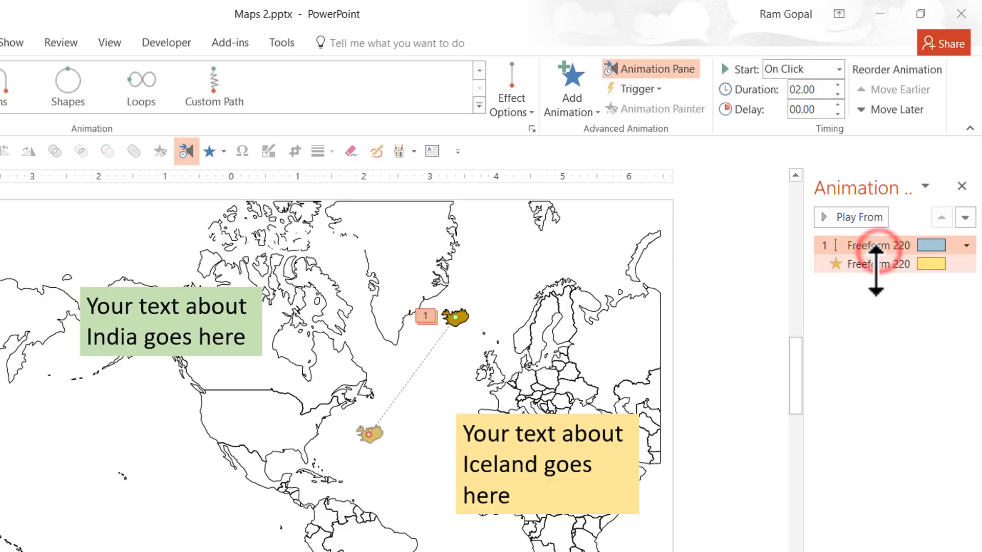
pyautogui.keyDown('shift'); pyautogui.click(876, 264); pyautogui.keyUp('shift')
pyautogui.click(837, 94)
pyautogui.click(838, 95)
pyautogui.click(838, 94)
pyautogui.click(838, 95)
pyautogui.click(838, 95)
pyautogui.click(837, 95)
# Step: Preview all the slide's animations, then select the Iceland text box
pyautogui.click(750, 294)
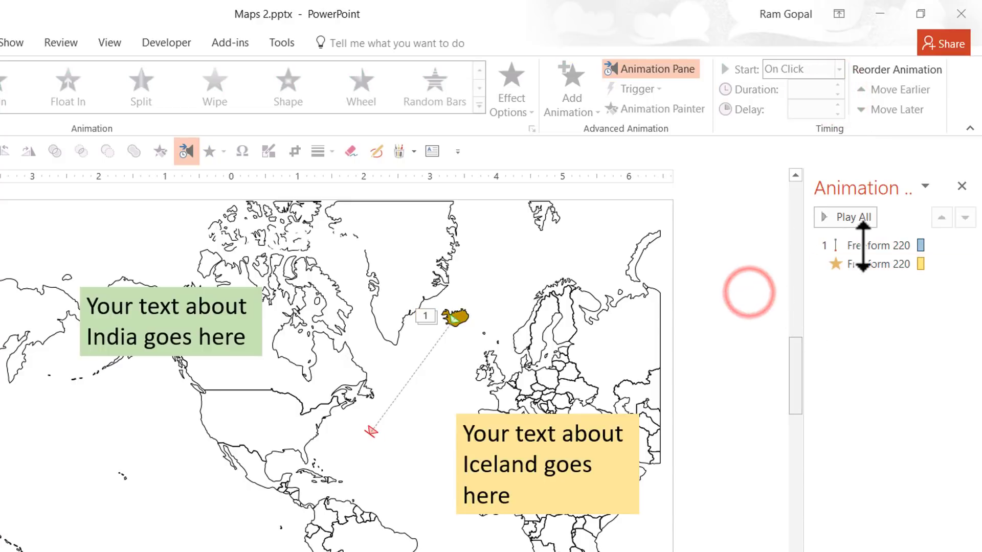
pyautogui.click(855, 216)
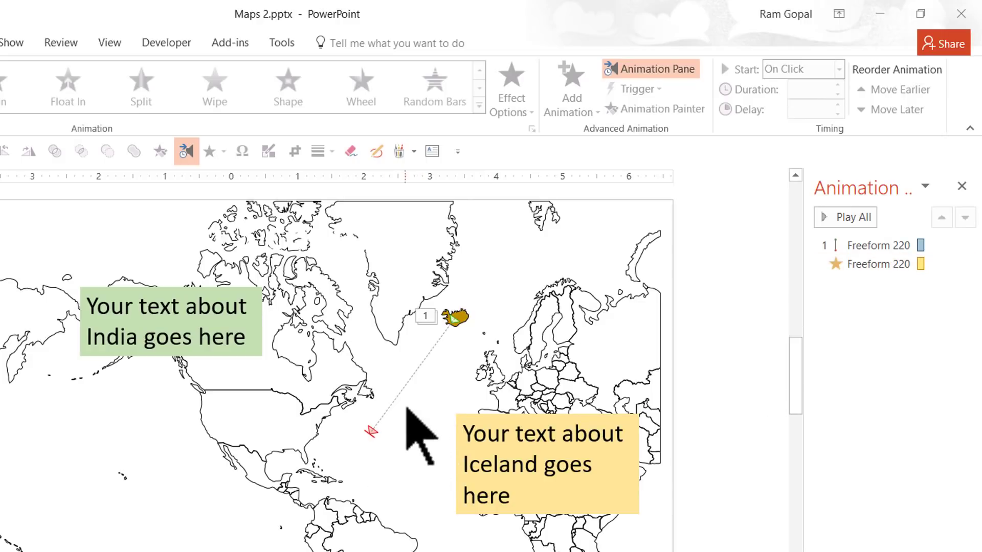
pyautogui.click(636, 425)
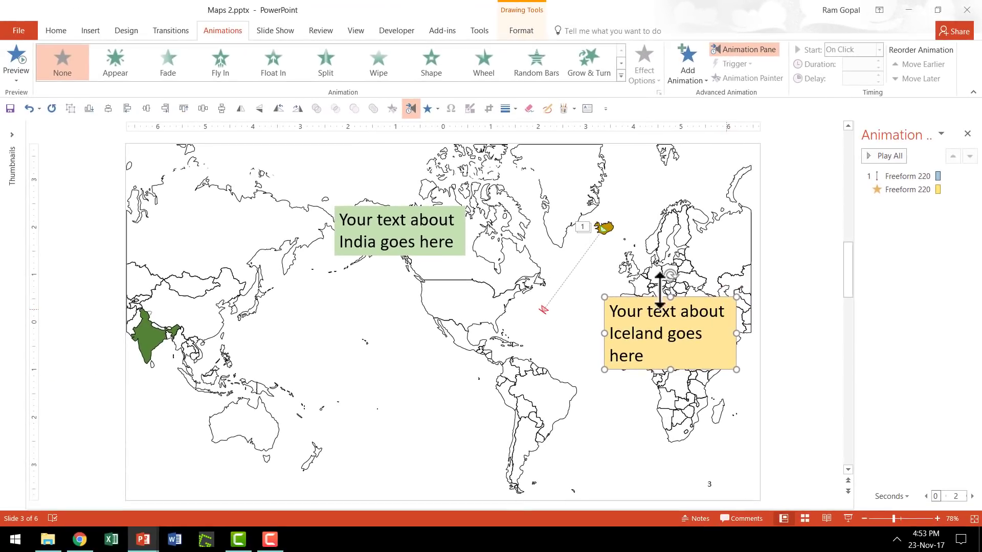
# Step: Give the Iceland text box a Fade entrance that starts After Previous
pyautogui.click(166, 56)
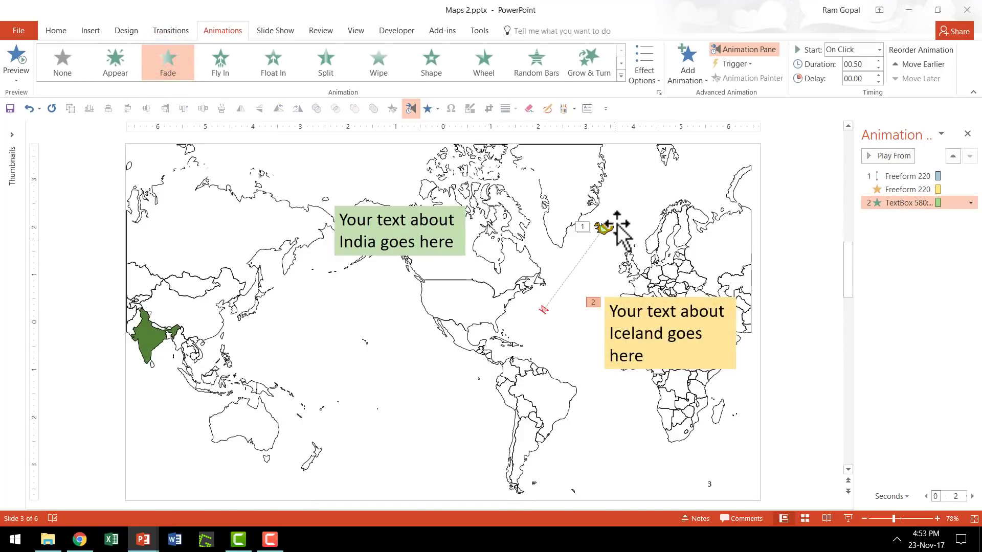
pyautogui.click(895, 203)
pyautogui.click(871, 49)
pyautogui.click(859, 86)
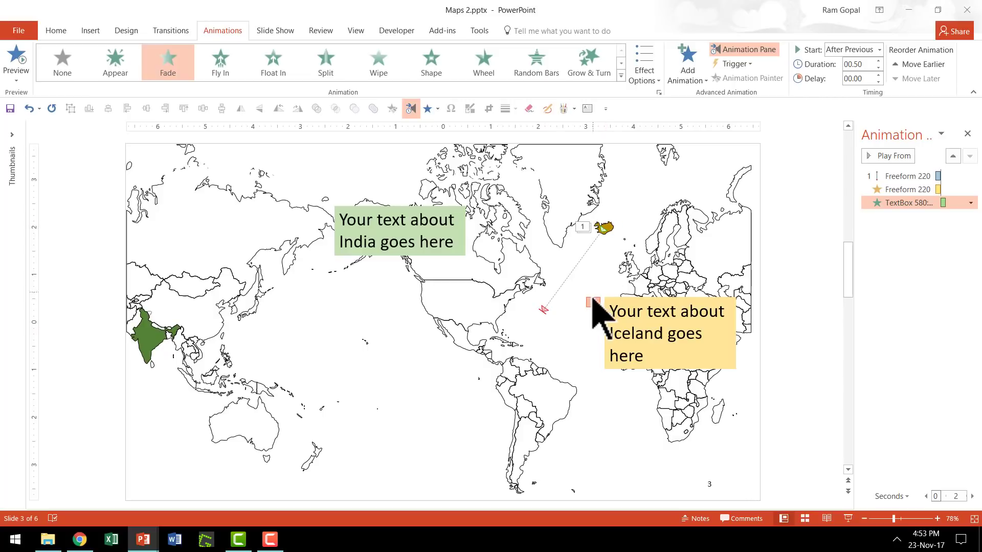
pyautogui.click(608, 227)
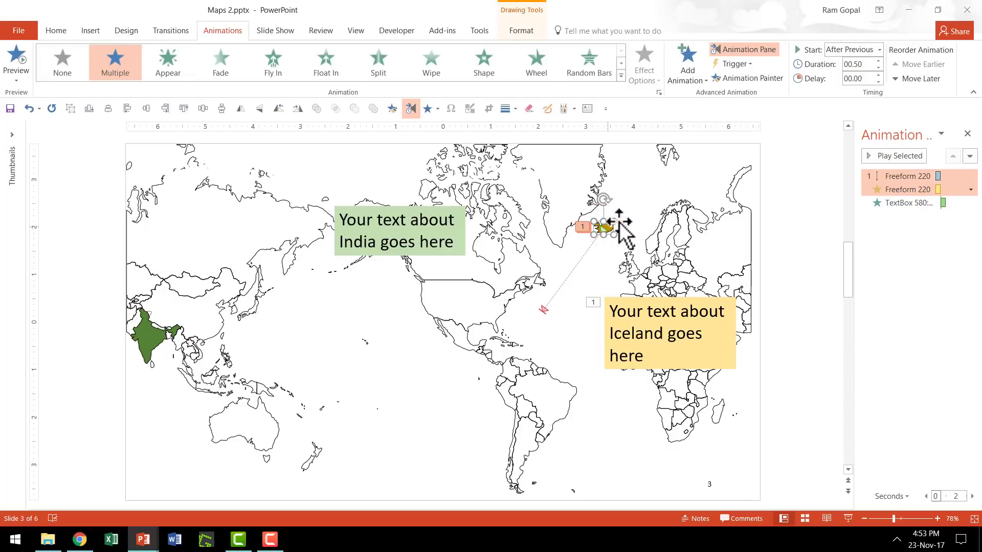
# Step: Add a second Lines motion path carrying Iceland from the Atlantic back to its original position
pyautogui.click(691, 76)
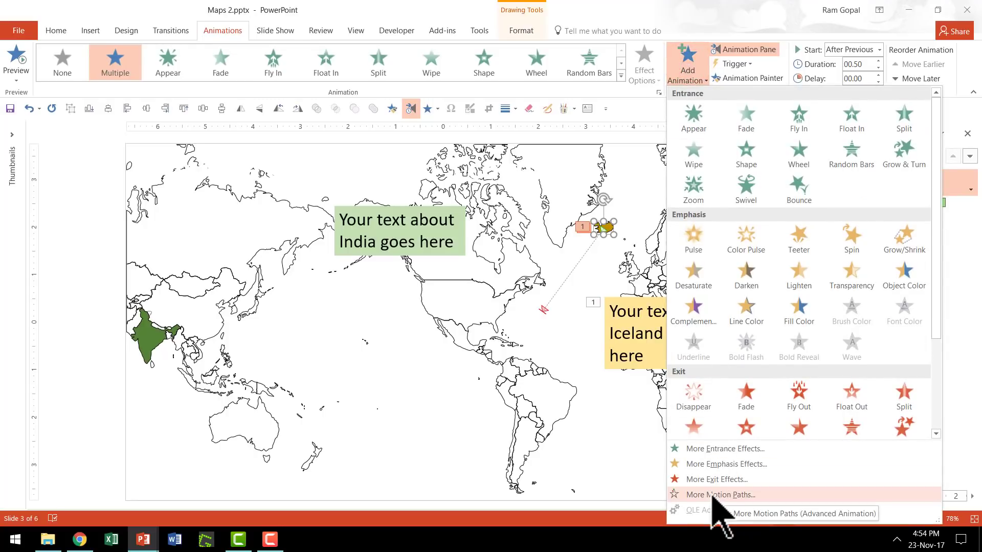
pyautogui.moveTo(938, 304)
pyautogui.mouseDown()
pyautogui.moveTo(953, 361)
pyautogui.moveTo(943, 393)
pyautogui.moveTo(898, 423)
pyautogui.mouseUp()
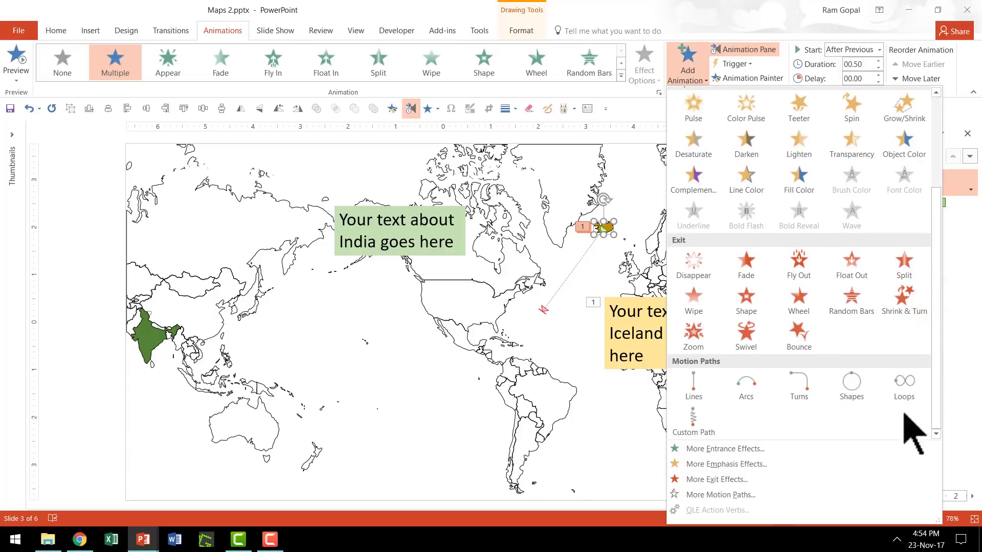
pyautogui.click(694, 394)
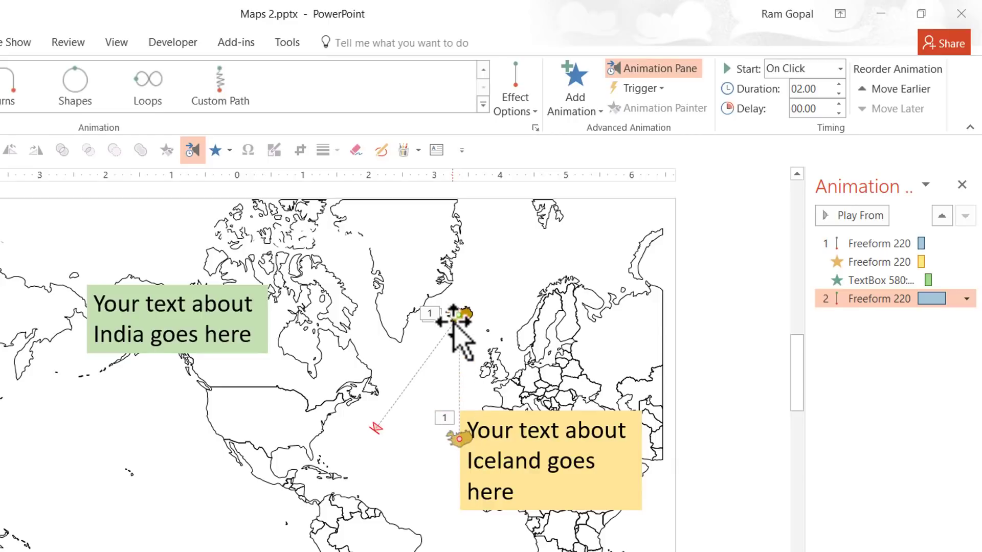
pyautogui.moveTo(459, 314); pyautogui.dragTo(377, 428)
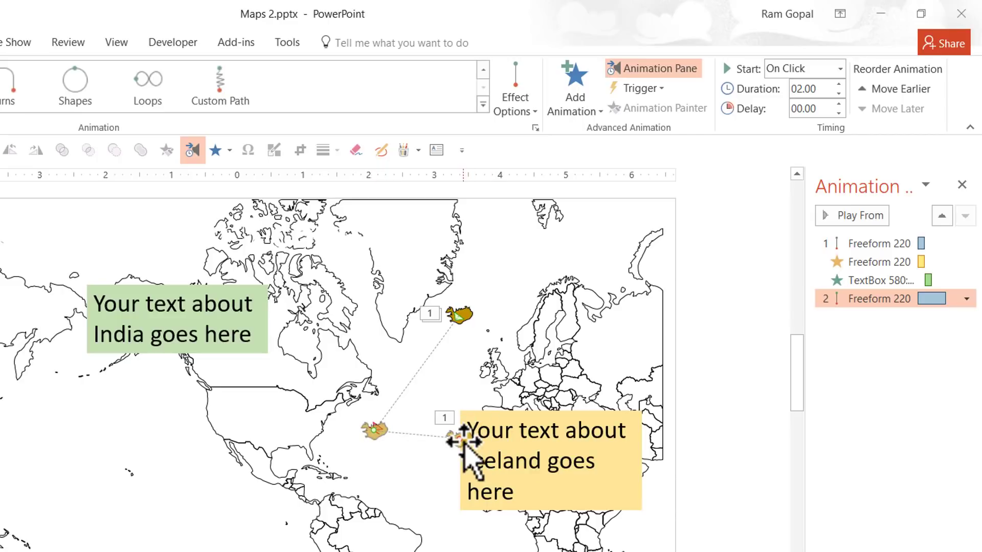
pyautogui.moveTo(458, 438); pyautogui.dragTo(460, 316)
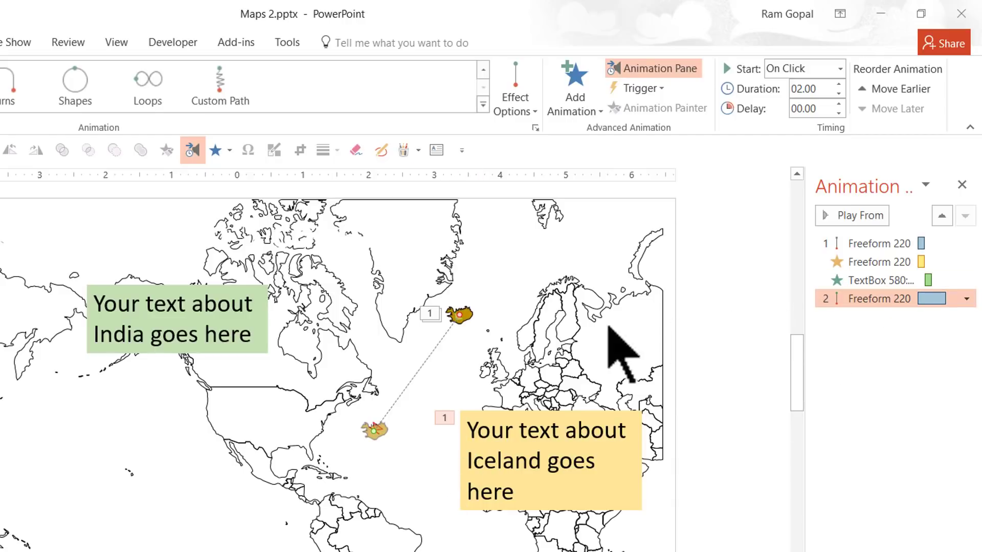
pyautogui.click(473, 312)
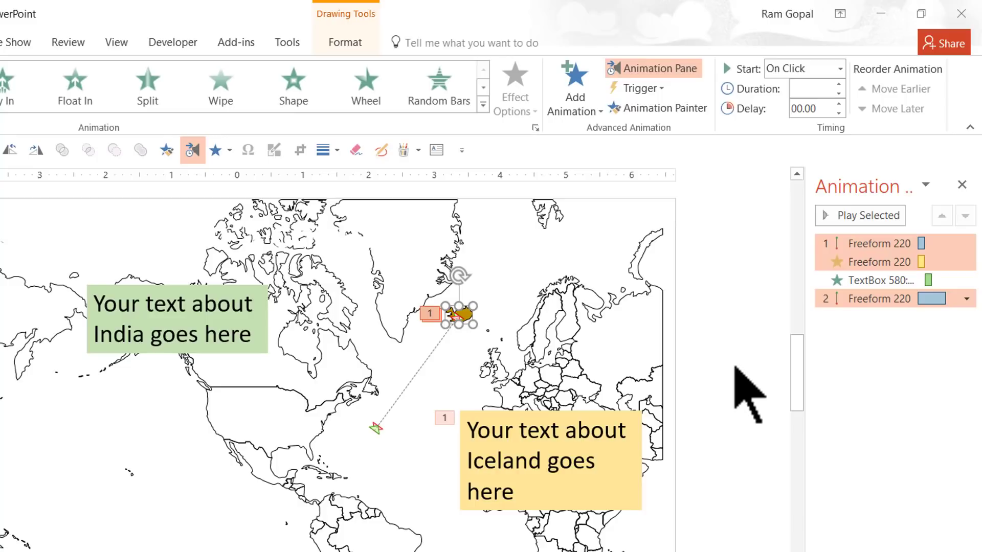
# Step: Add another Grow/Shrink emphasis to Iceland with a custom size of 40%
pyautogui.click(464, 313)
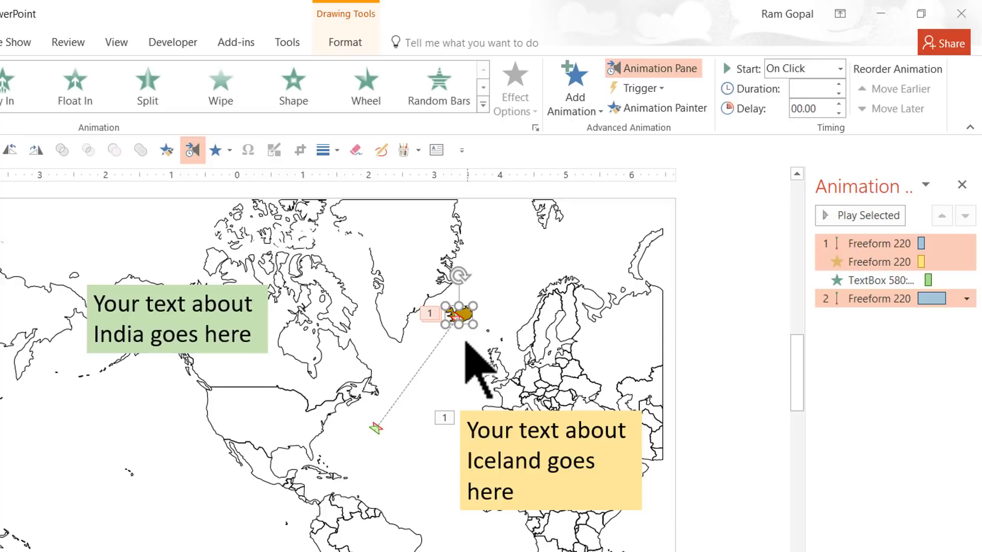
pyautogui.click(578, 92)
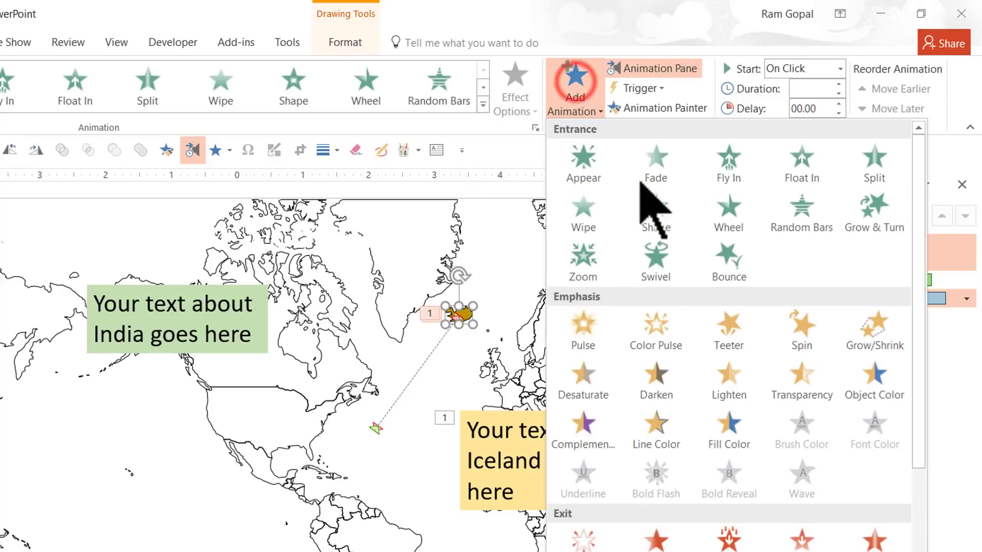
pyautogui.click(883, 335)
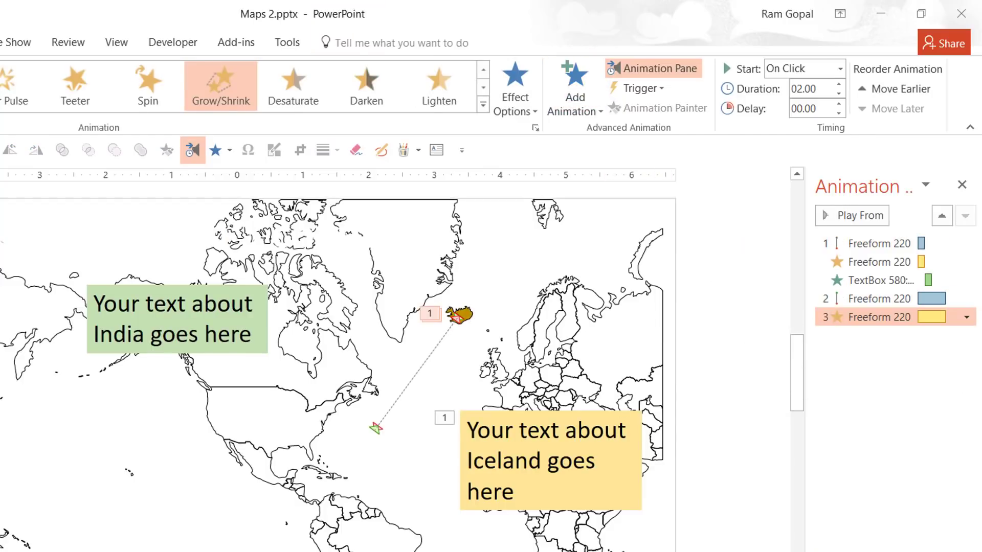
pyautogui.click(966, 317)
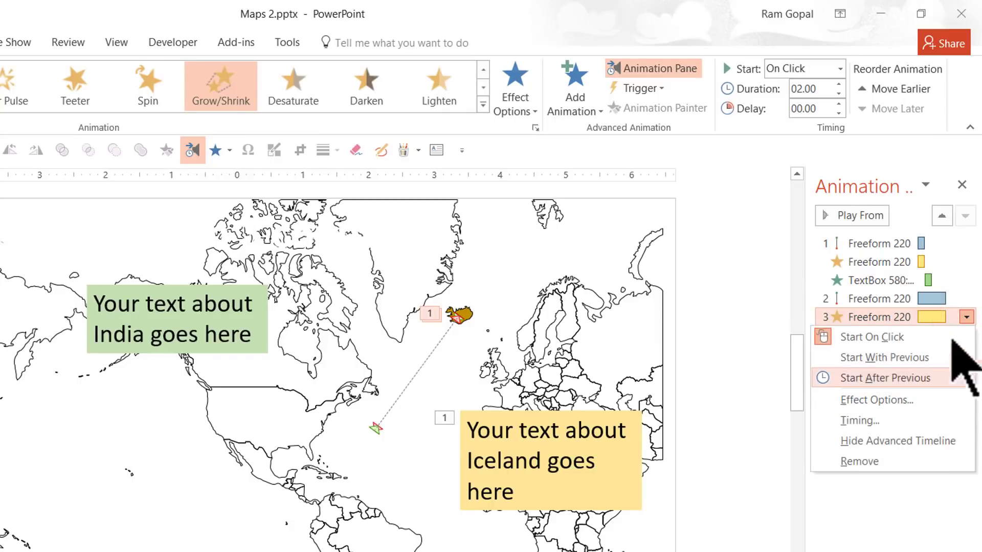
pyautogui.click(886, 400)
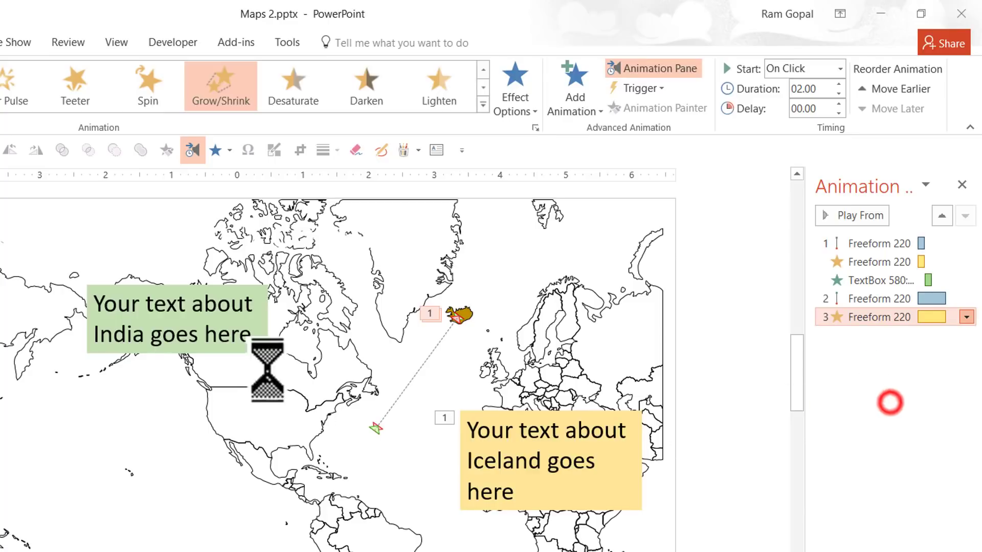
pyautogui.click(300, 274)
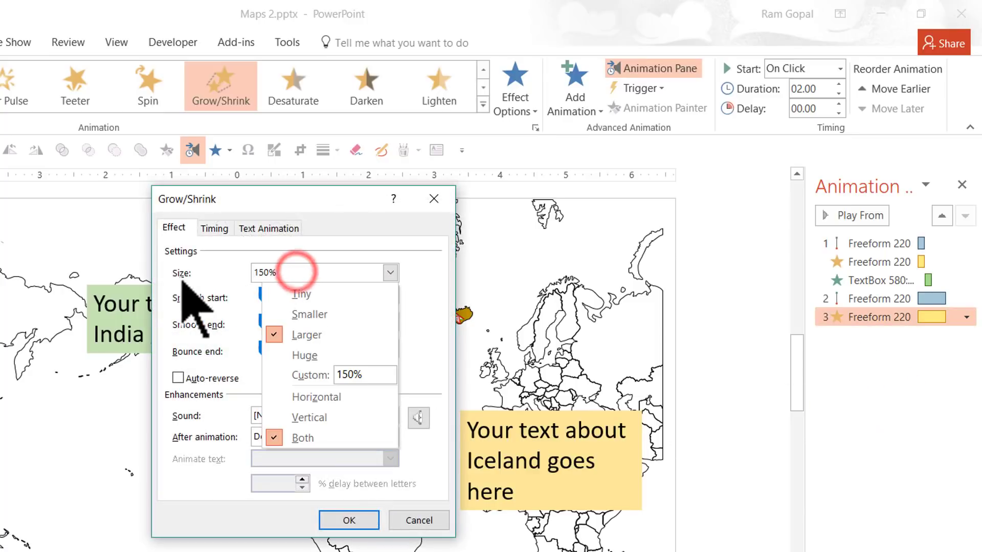
pyautogui.doubleClick(372, 375)
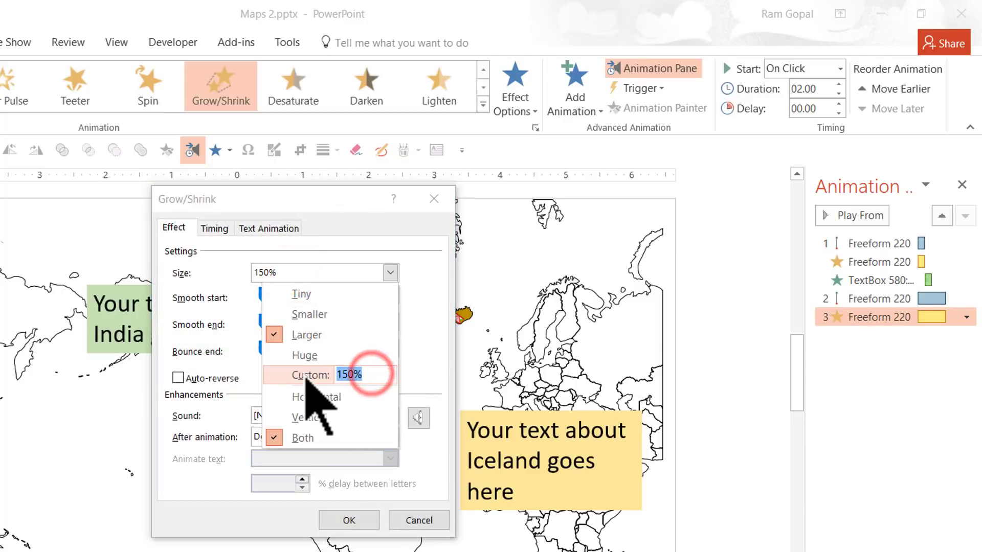
pyautogui.press('Return')
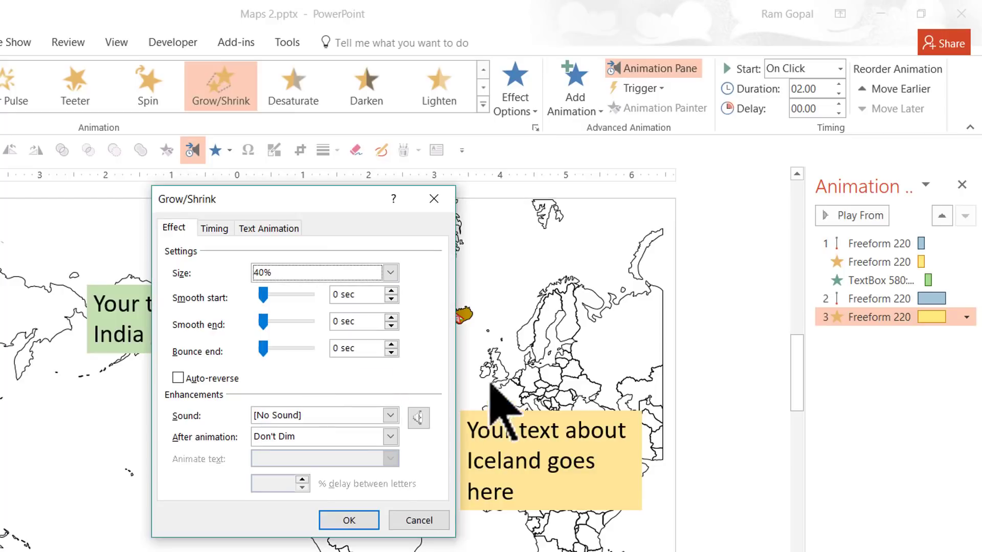
pyautogui.click(357, 520)
pyautogui.click(711, 498)
# Step: Set Iceland's return motion path and 40% shrink to a duration of 00.50 seconds
pyautogui.click(871, 298)
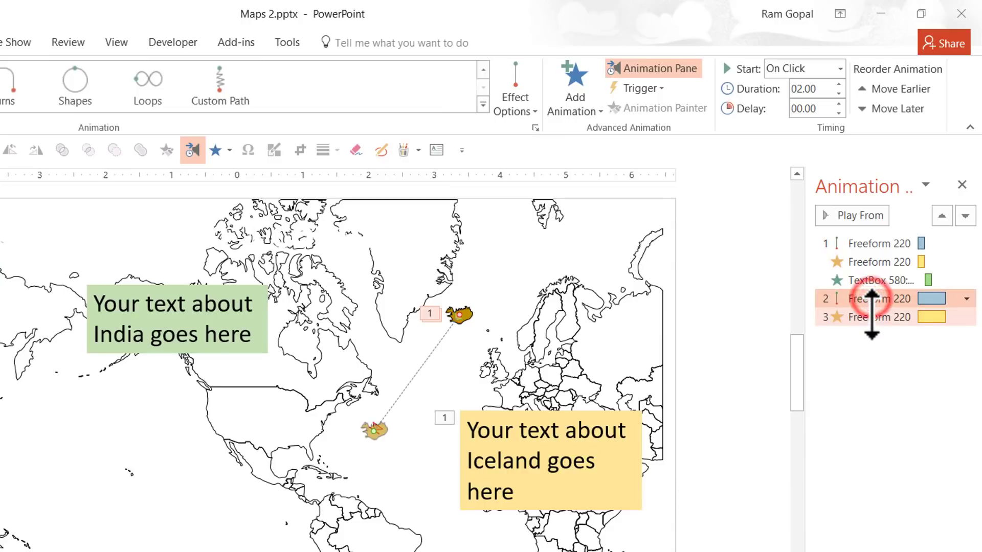
pyautogui.keyDown('shift'); pyautogui.click(868, 318); pyautogui.keyUp('shift')
pyautogui.click(840, 94)
pyautogui.click(840, 94)
pyautogui.click(840, 95)
pyautogui.click(840, 95)
pyautogui.click(840, 95)
pyautogui.click(841, 94)
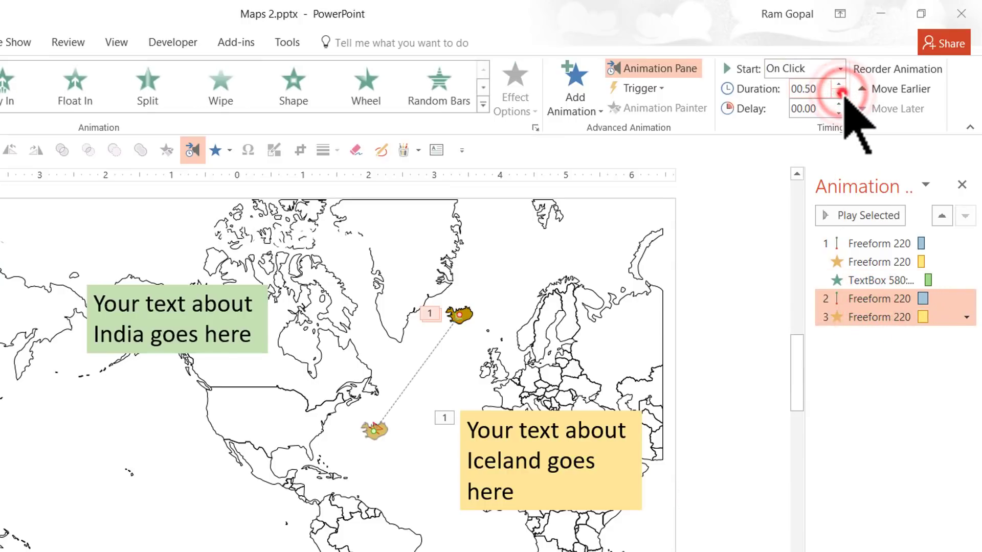
pyautogui.click(676, 362)
# Step: Make the 40% shrink start With Previous so it plays during the return move
pyautogui.click(863, 318)
pyautogui.click(863, 299)
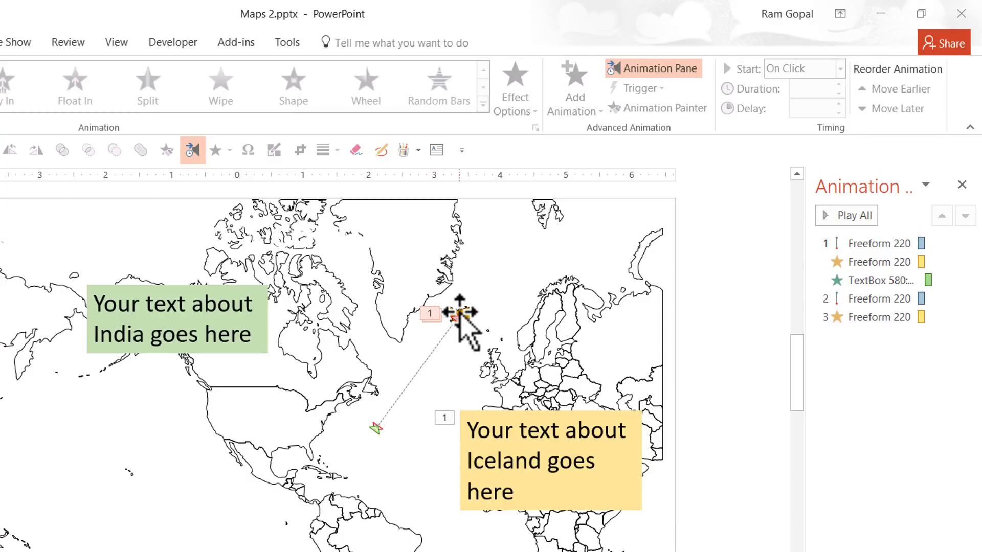
pyautogui.click(862, 316)
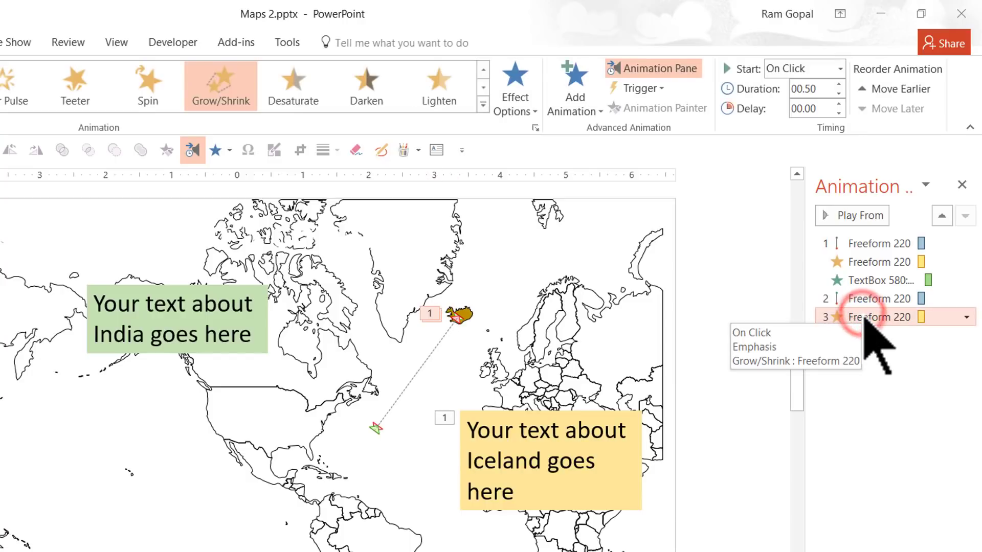
pyautogui.click(800, 68)
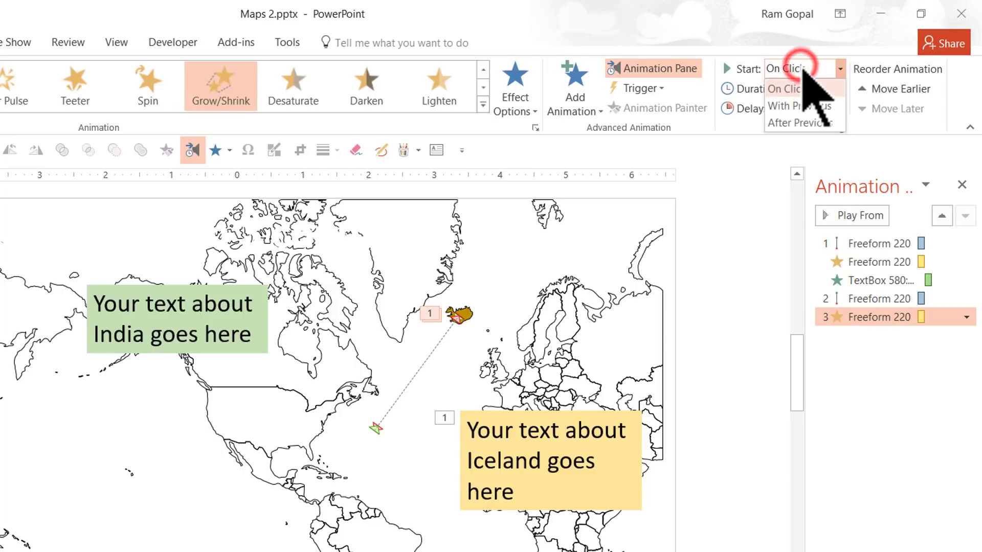
pyautogui.click(801, 107)
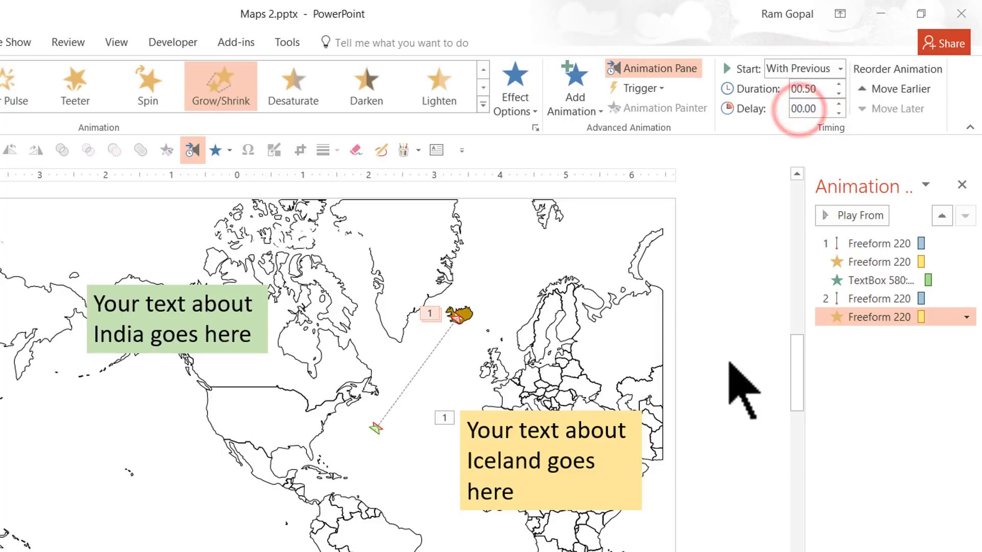
pyautogui.click(634, 473)
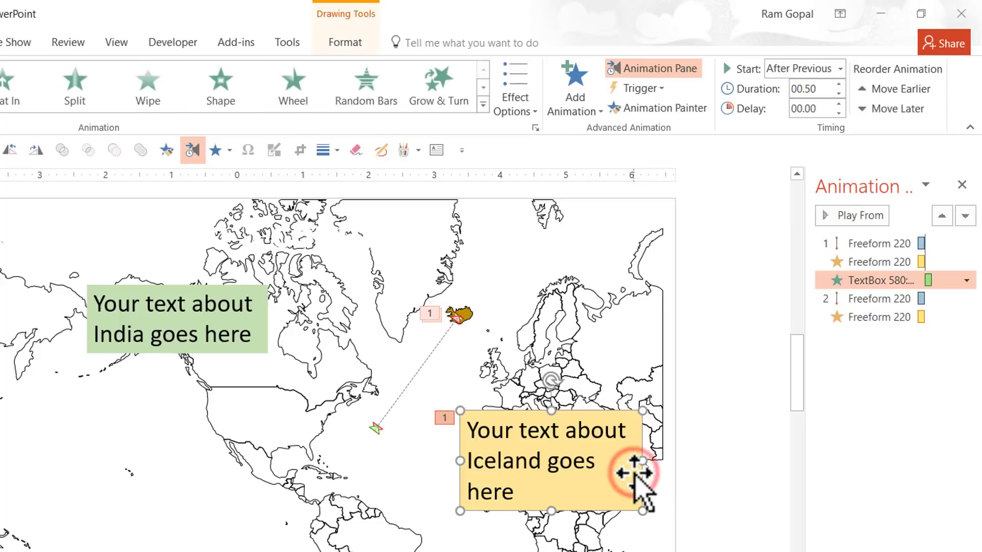
# Step: Add a Fade exit to the Iceland text box, starting After Previous
pyautogui.click(574, 95)
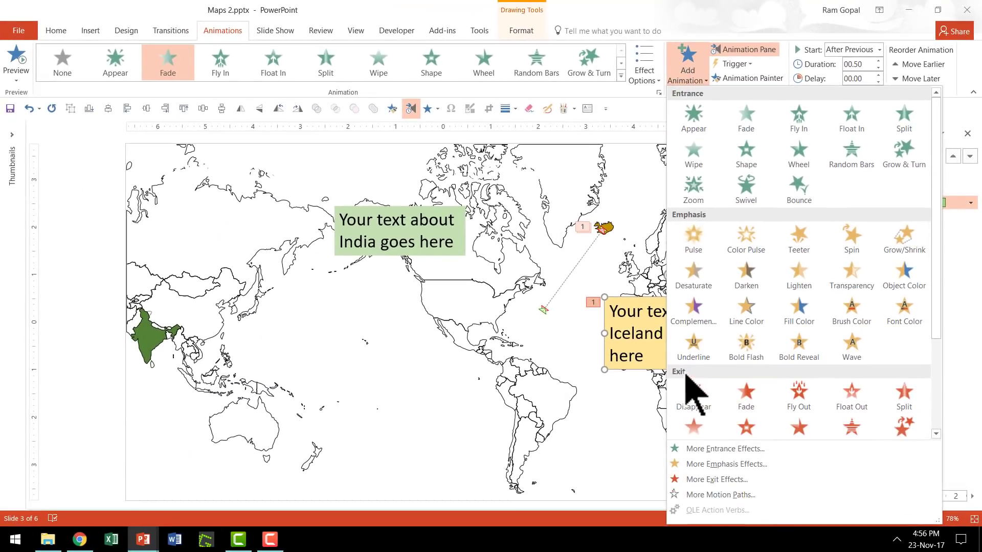
pyautogui.click(755, 416)
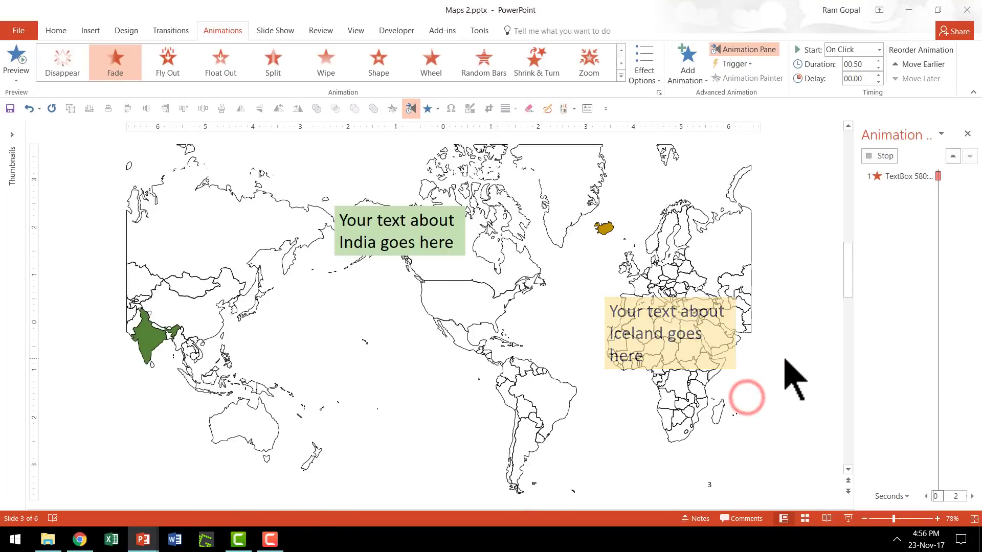
pyautogui.click(784, 355)
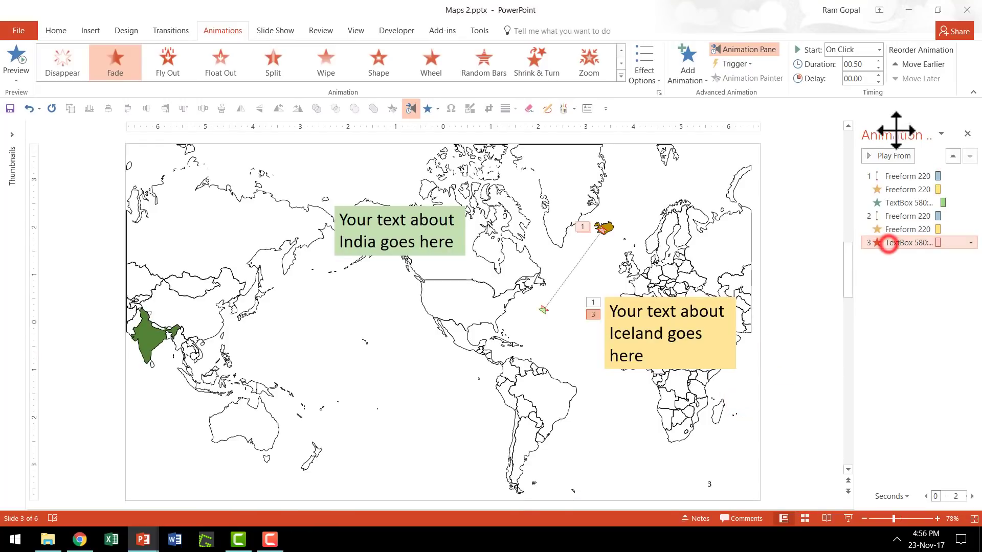
pyautogui.click(864, 49)
pyautogui.click(851, 89)
pyautogui.click(794, 281)
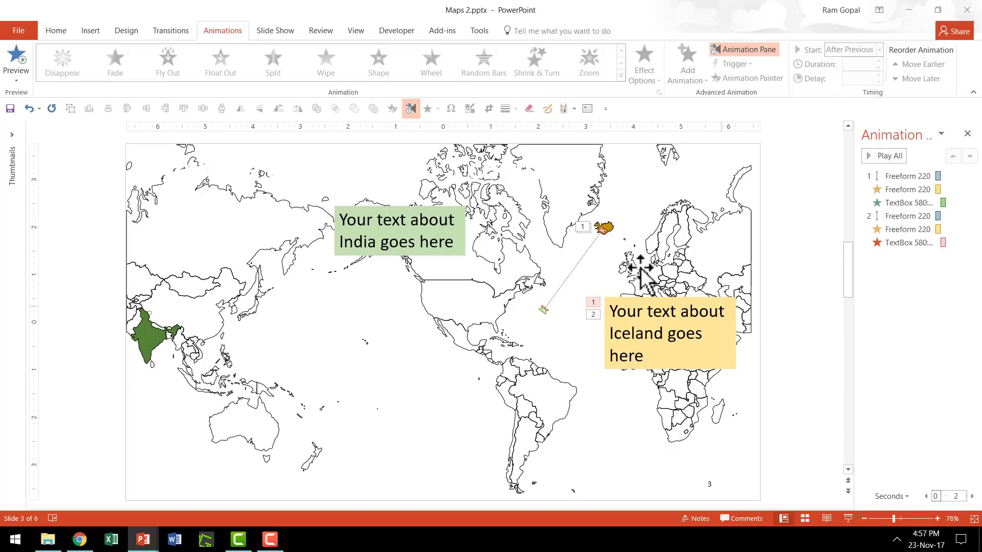
# Step: Run the slide show from slide 3, play Iceland's return and text fade, then exit with Esc
pyautogui.click(848, 518)
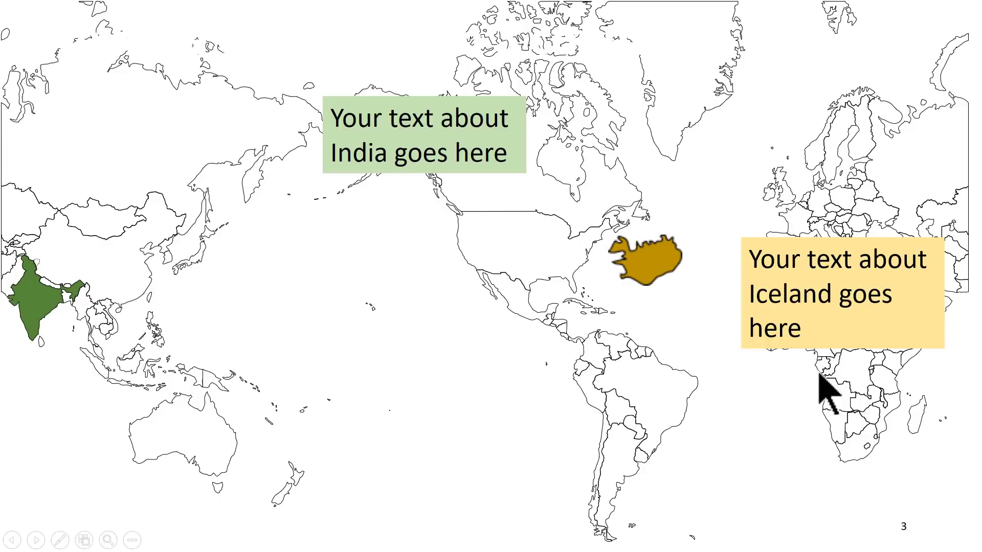
pyautogui.click(803, 462)
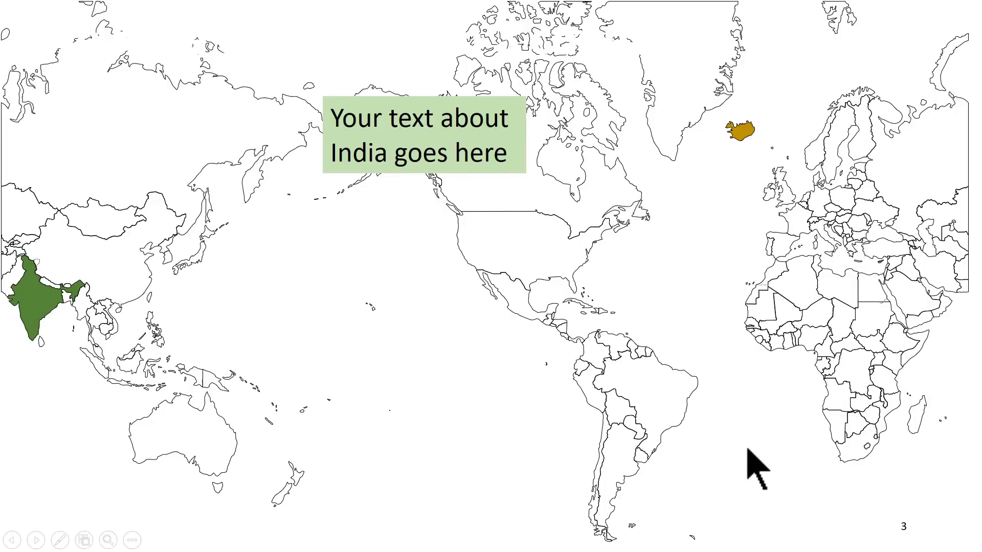
pyautogui.press('Escape')
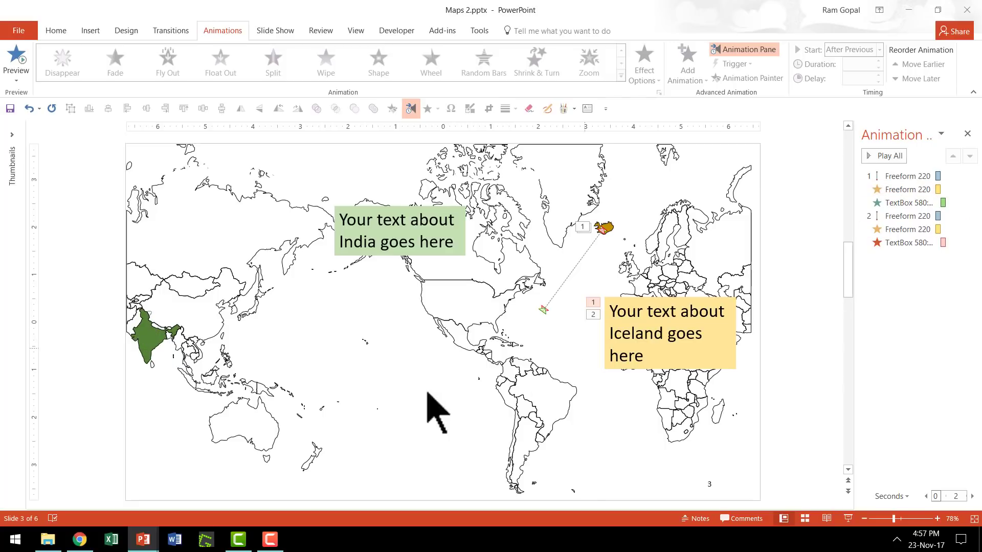
# Step: Copy the Iceland shape's motion-path and grow animations onto the India shape with Animation Painter
pyautogui.click(616, 226)
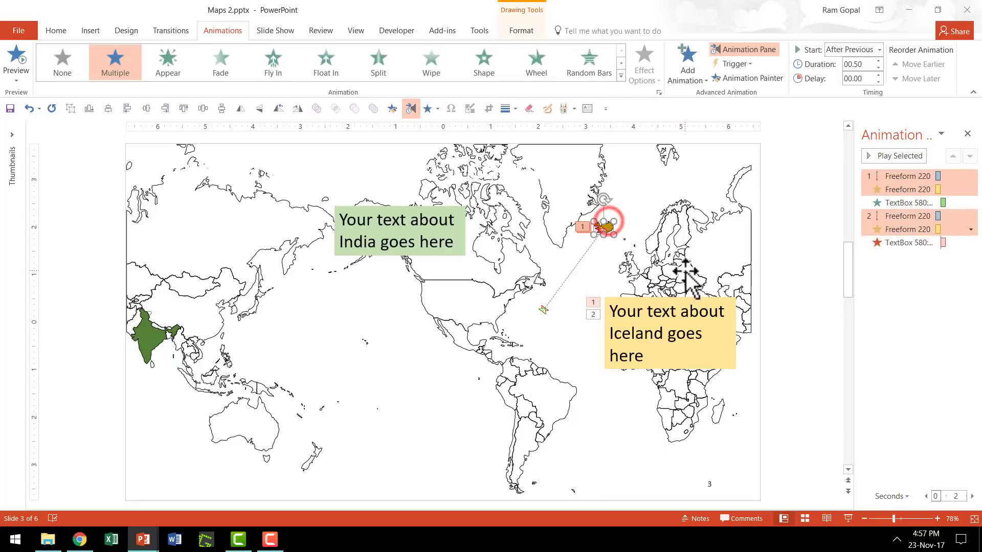
pyautogui.click(750, 78)
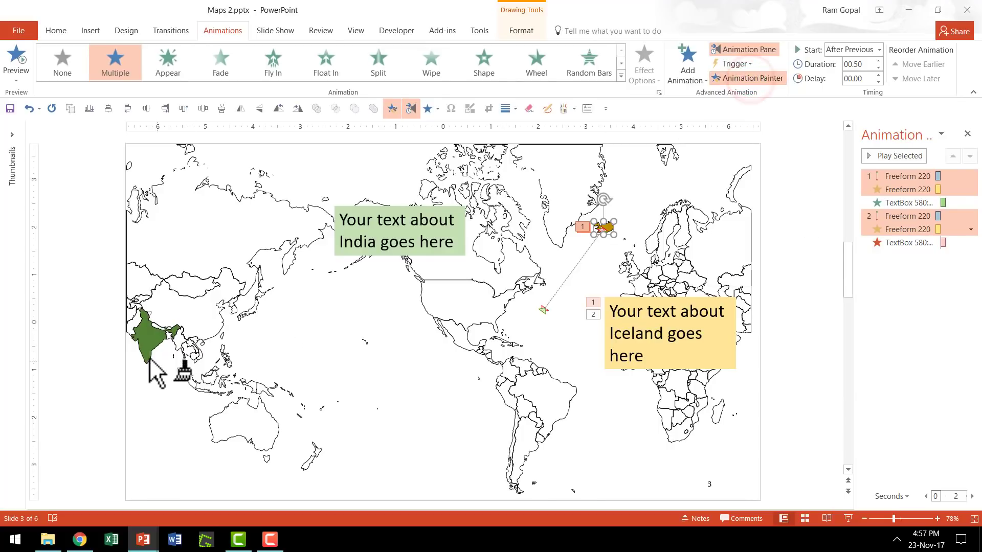
pyautogui.click(150, 333)
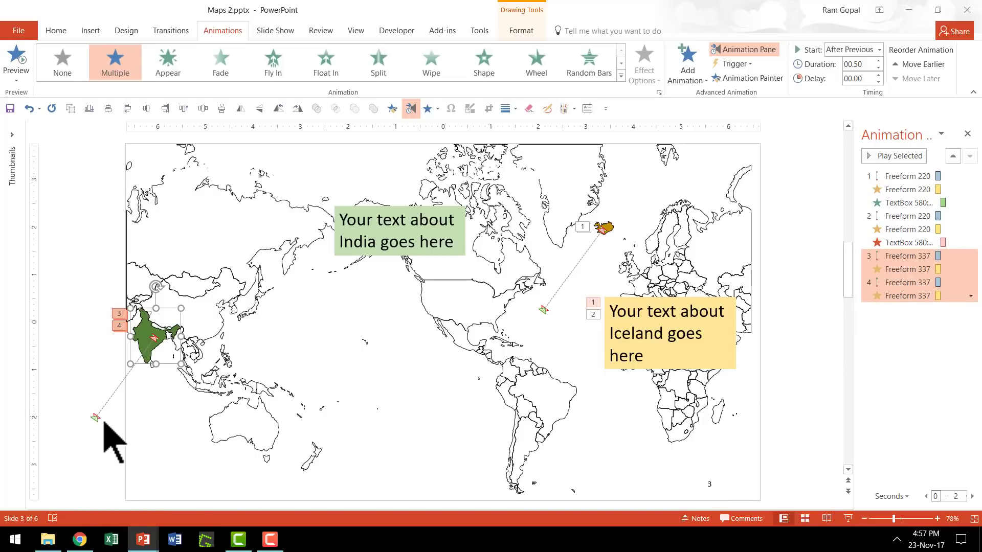
pyautogui.click(94, 434)
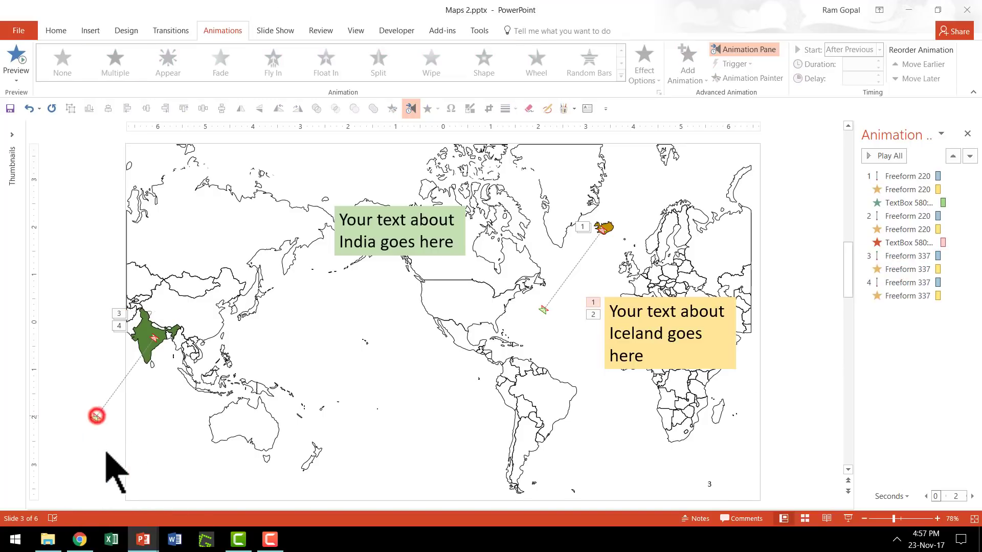
# Step: Drag the end points of both of India's motion paths to the middle of the Pacific
pyautogui.click(91, 417)
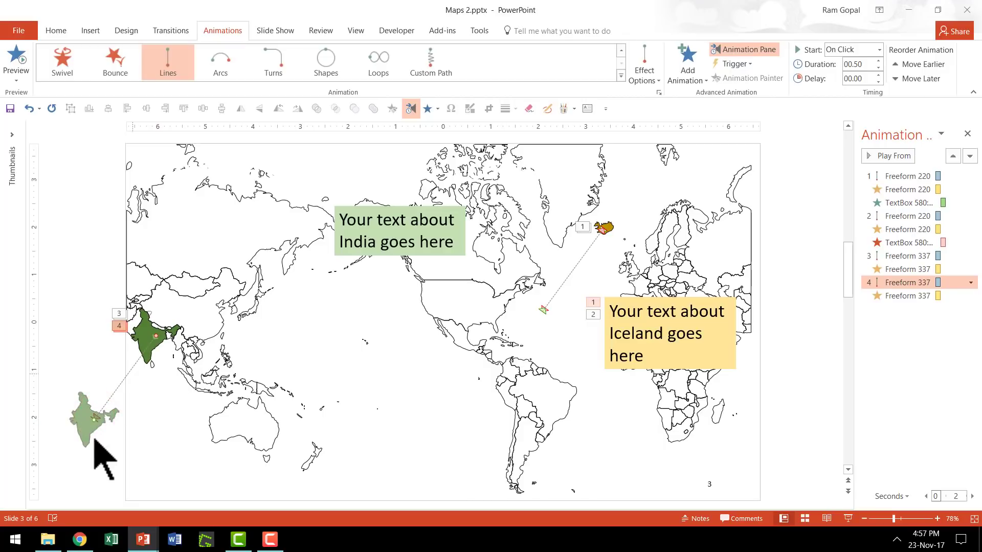
pyautogui.moveTo(348, 396); pyautogui.dragTo(374, 346)
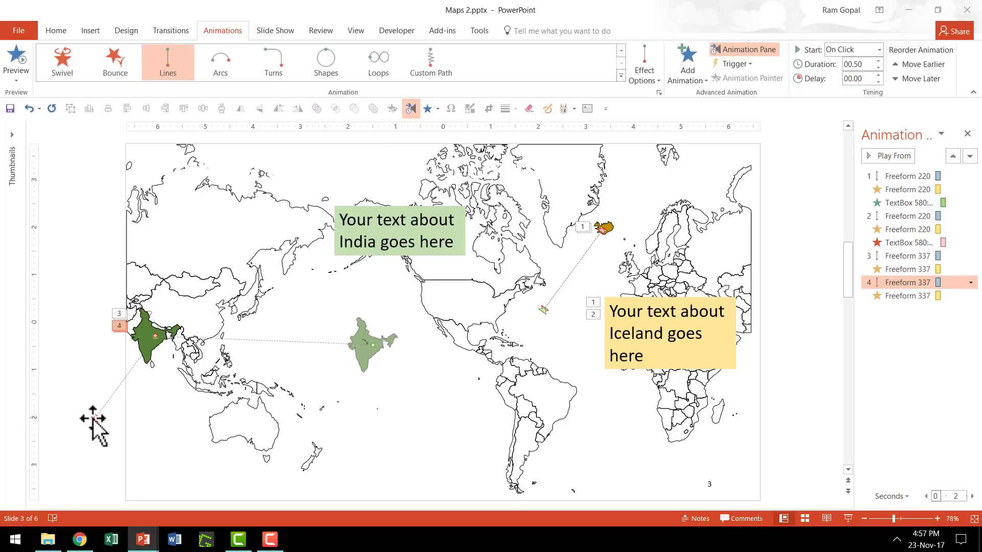
pyautogui.click(93, 419)
pyautogui.moveTo(359, 358); pyautogui.dragTo(372, 346)
pyautogui.moveTo(370, 345); pyautogui.dragTo(372, 346)
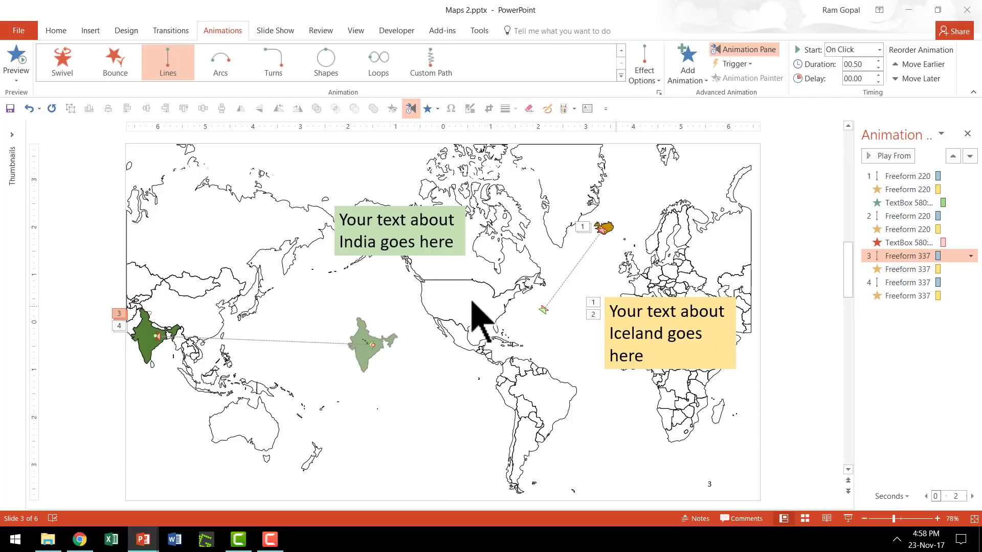
# Step: Copy the Iceland text box's fade-in and fade-out effects onto the India text box
pyautogui.click(731, 327)
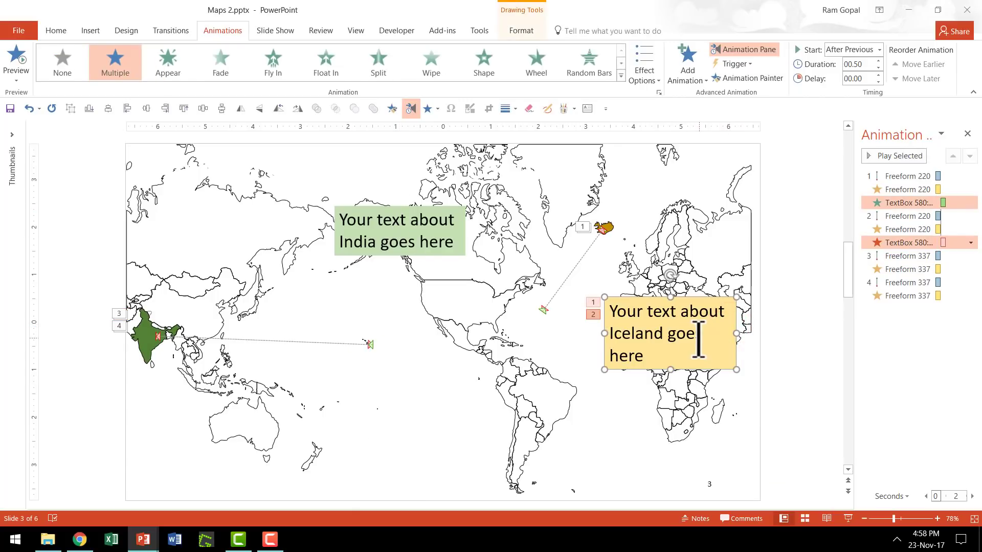
pyautogui.click(755, 80)
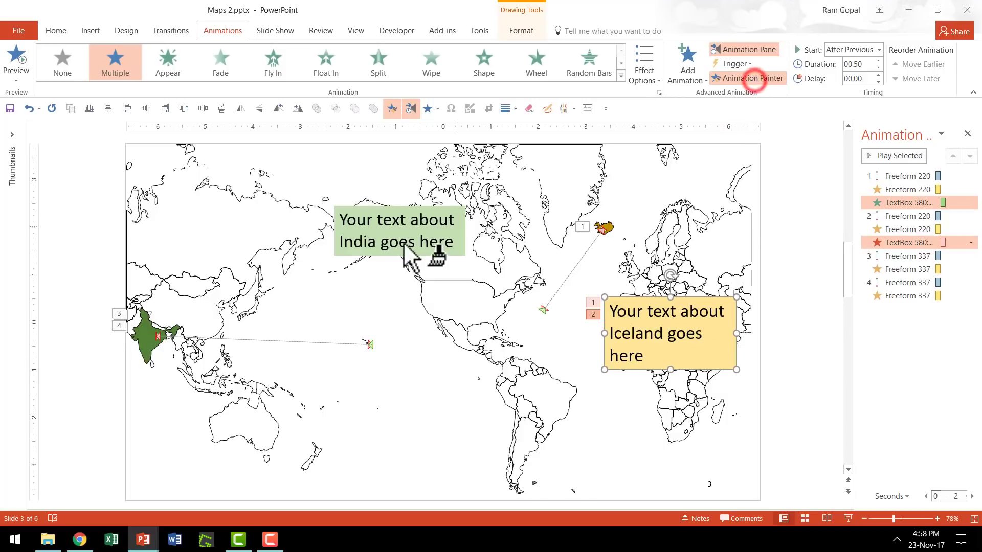
pyautogui.click(461, 228)
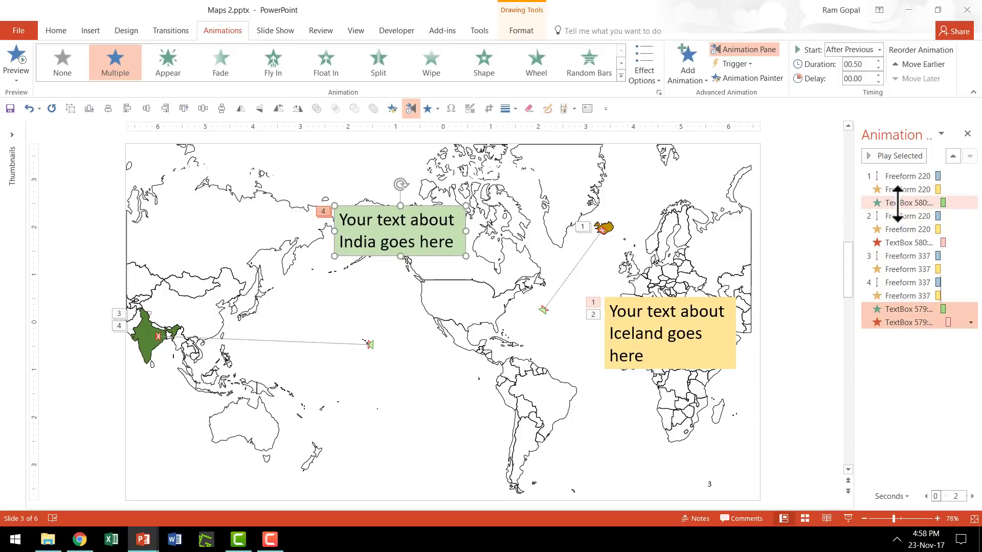
# Step: Move the India text box's fade-in up into click 3, right after India's move and grow
pyautogui.click(908, 309)
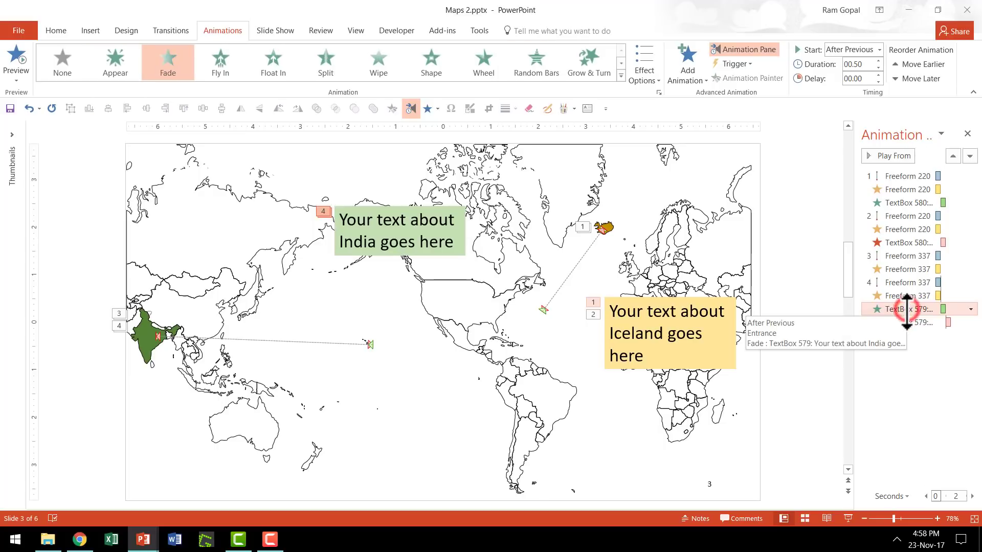
pyautogui.moveTo(906, 309); pyautogui.dragTo(910, 269)
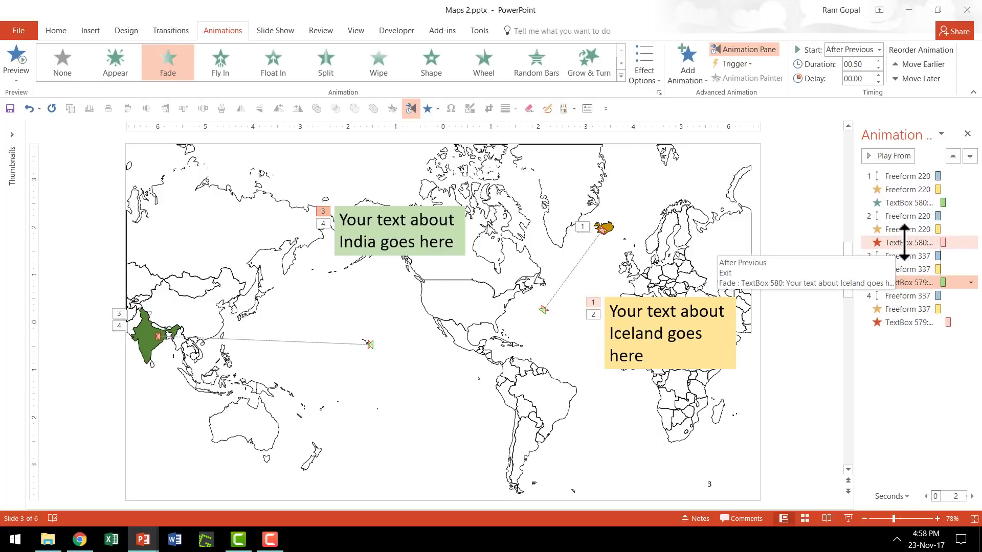
pyautogui.click(810, 333)
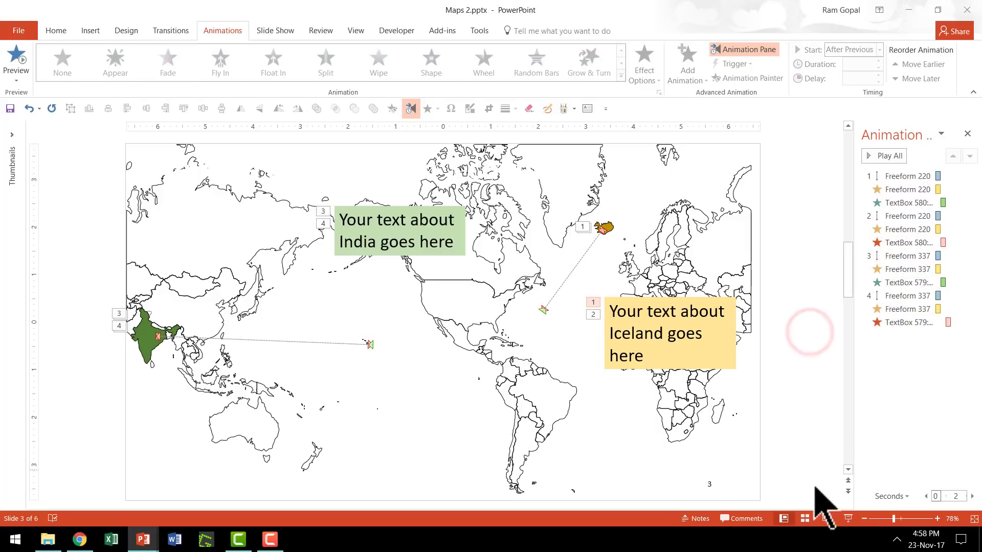
pyautogui.click(847, 518)
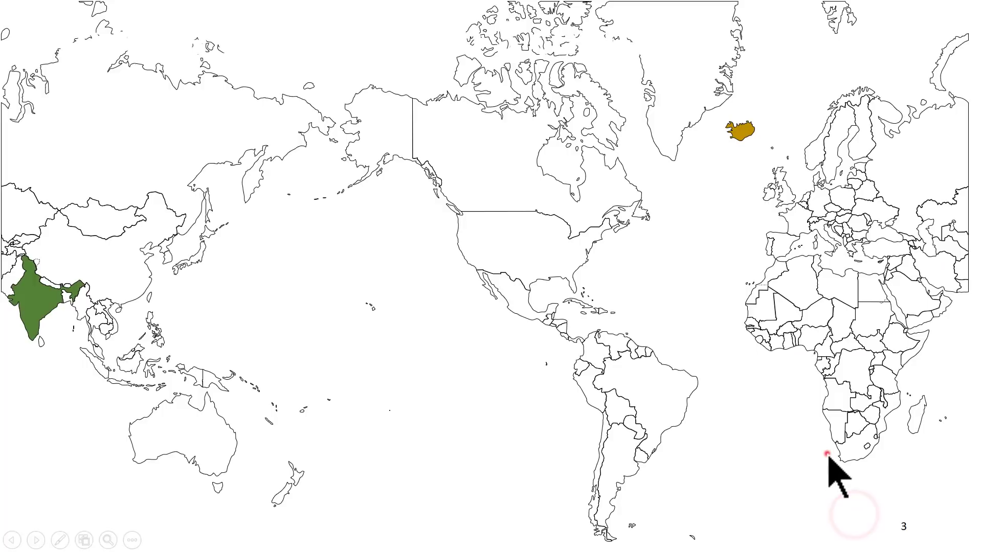
pyautogui.click(827, 454)
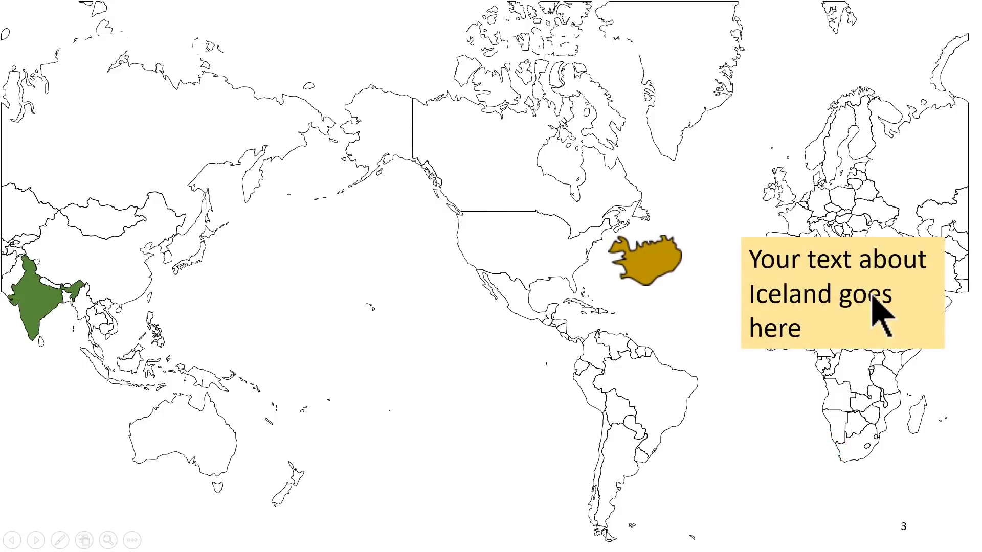
pyautogui.click(847, 439)
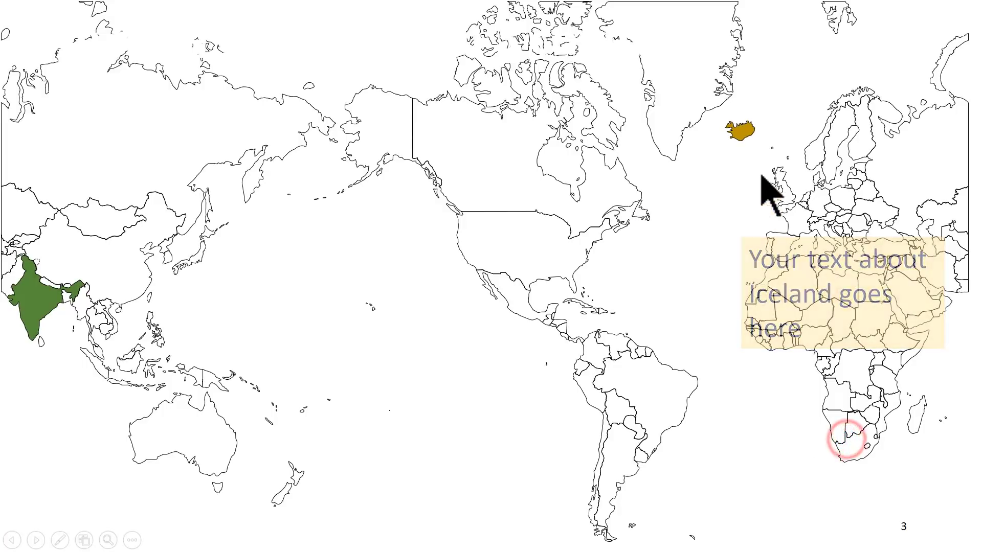
pyautogui.click(812, 441)
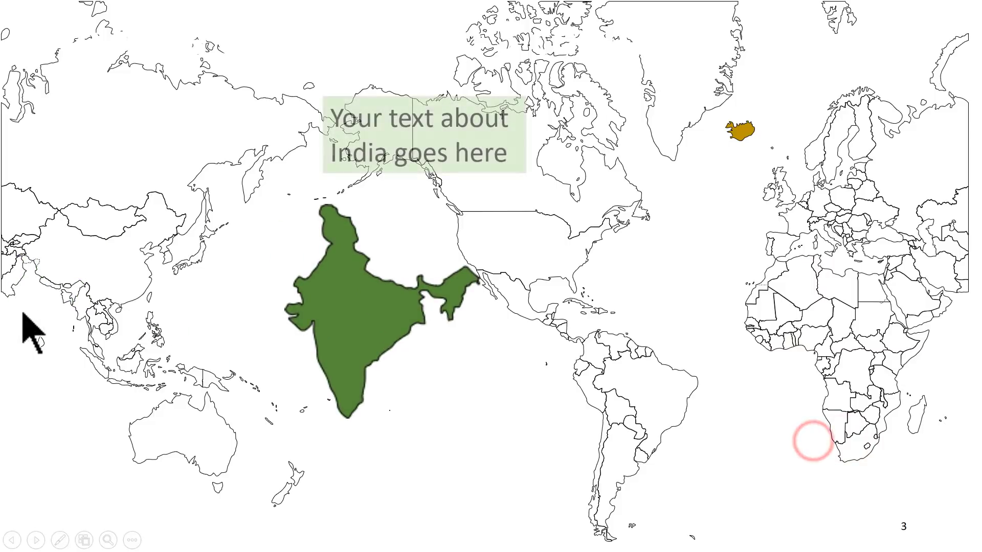
pyautogui.click(652, 348)
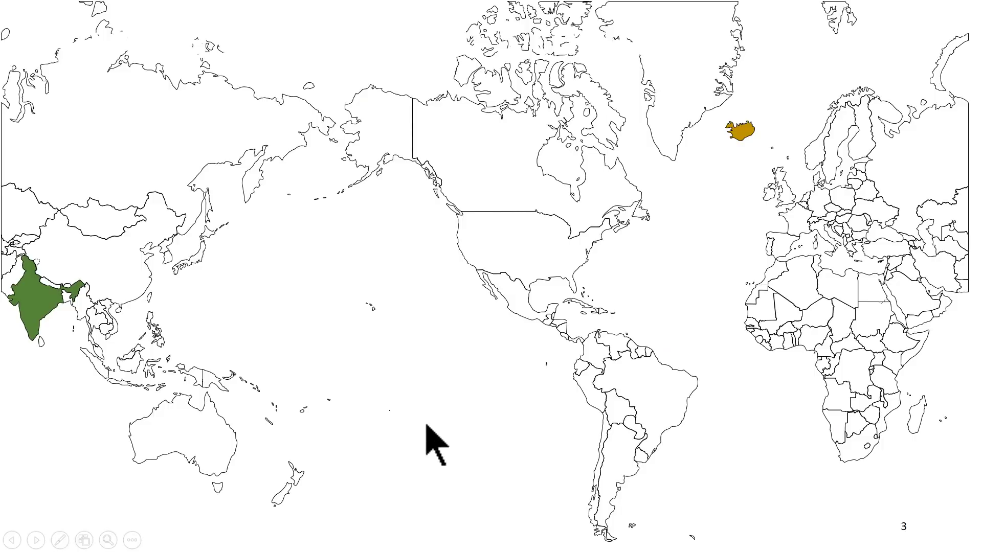
pyautogui.press('Escape')
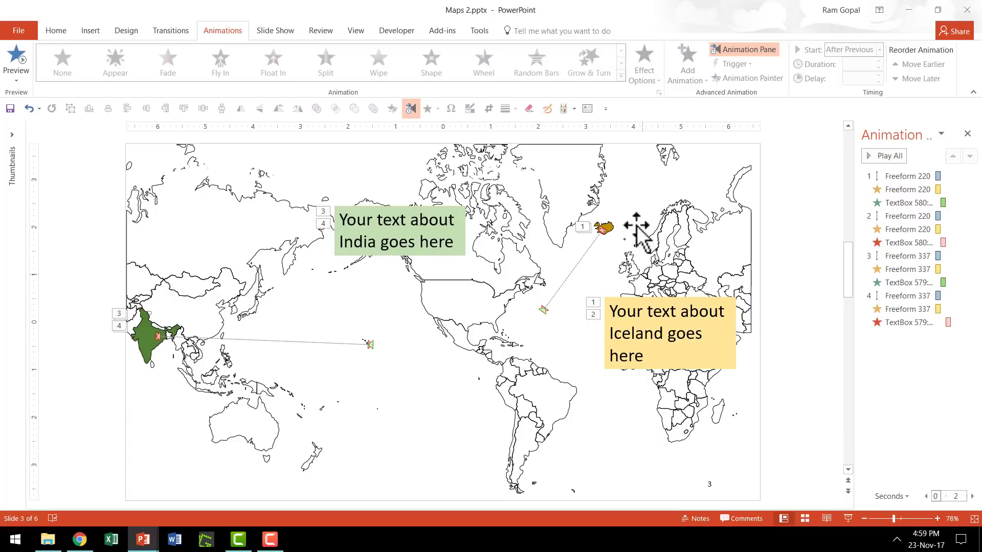
# Step: Go to slide 4, Germany Detailed, and select the Sachsen-Anhalt state shape
pyautogui.click(606, 227)
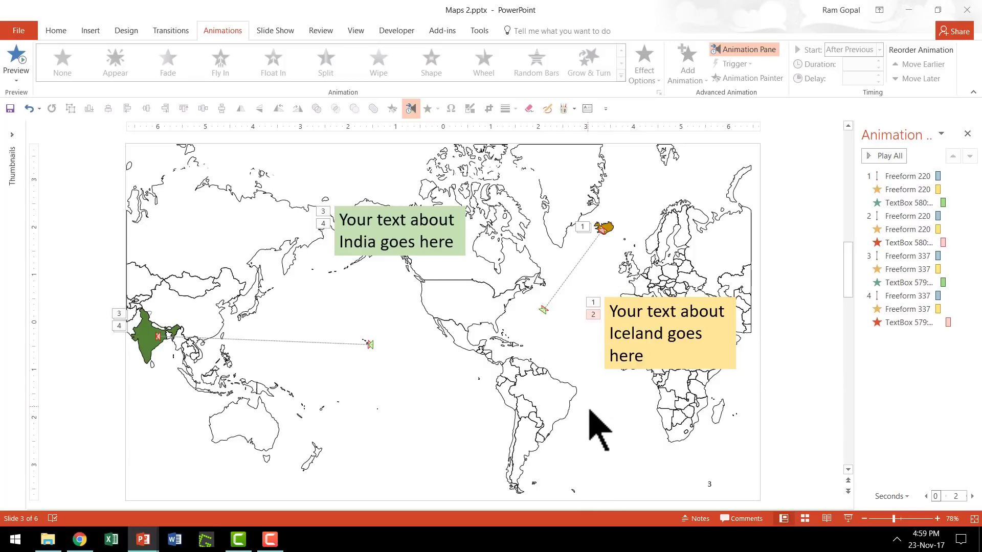
pyautogui.scroll(-1, 599, 430)
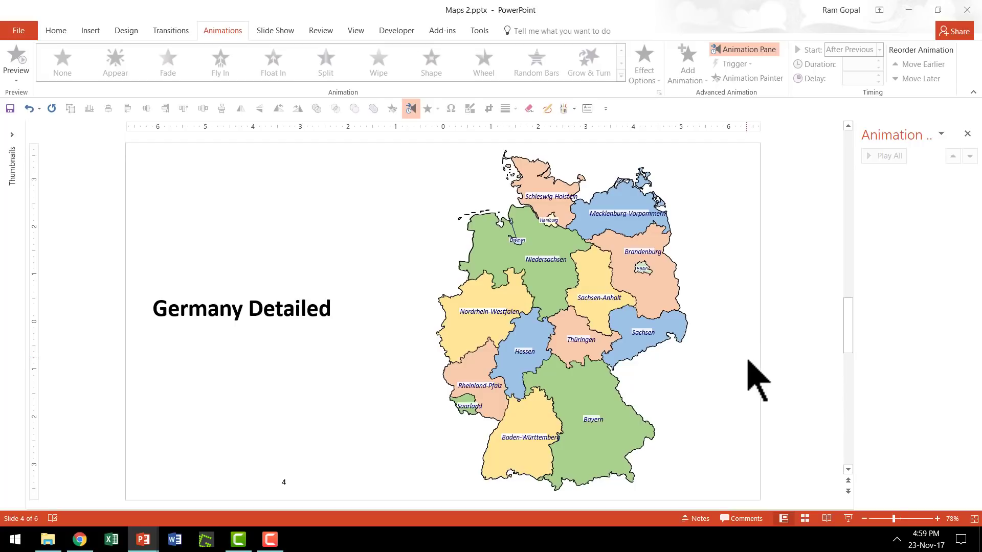
pyautogui.click(594, 261)
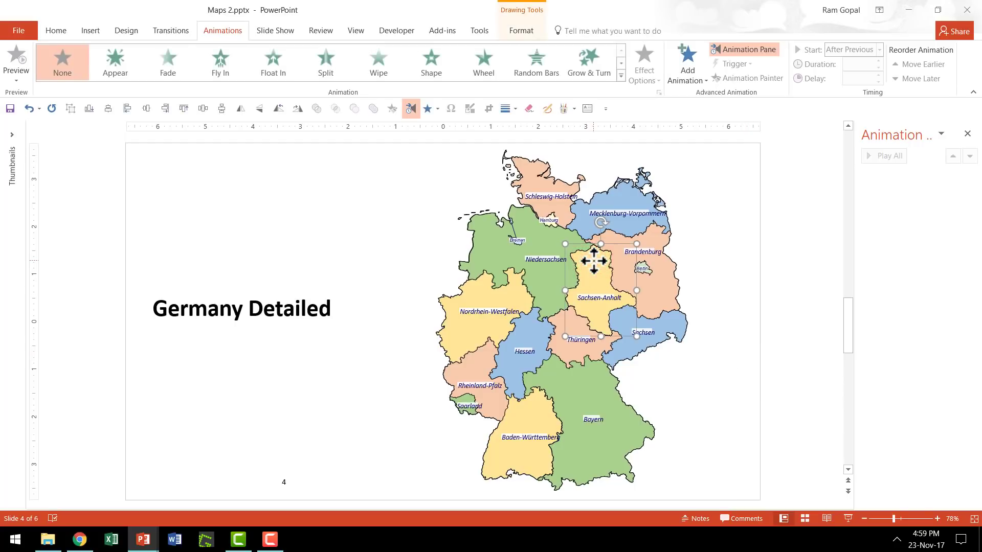